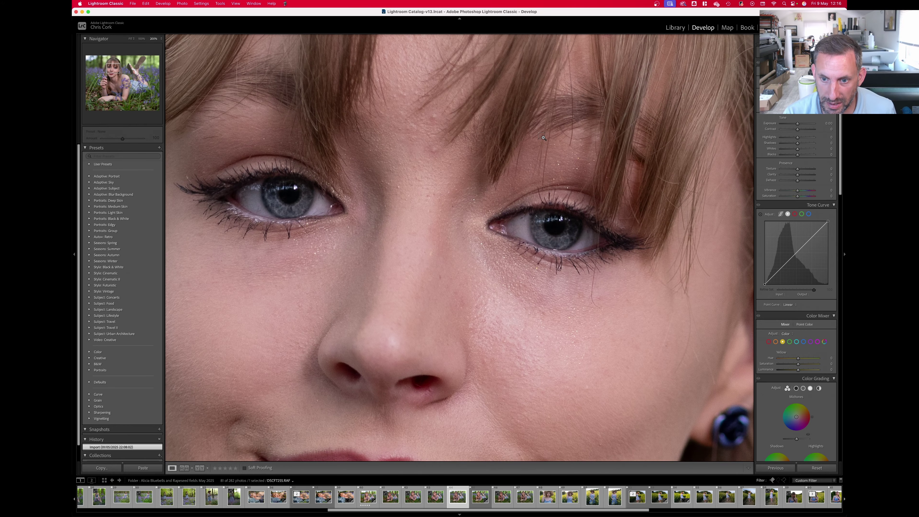
Examine the woman's eyes and facial skin up close and then the whole photo.
{"action": "key", "text": "super+equal"}
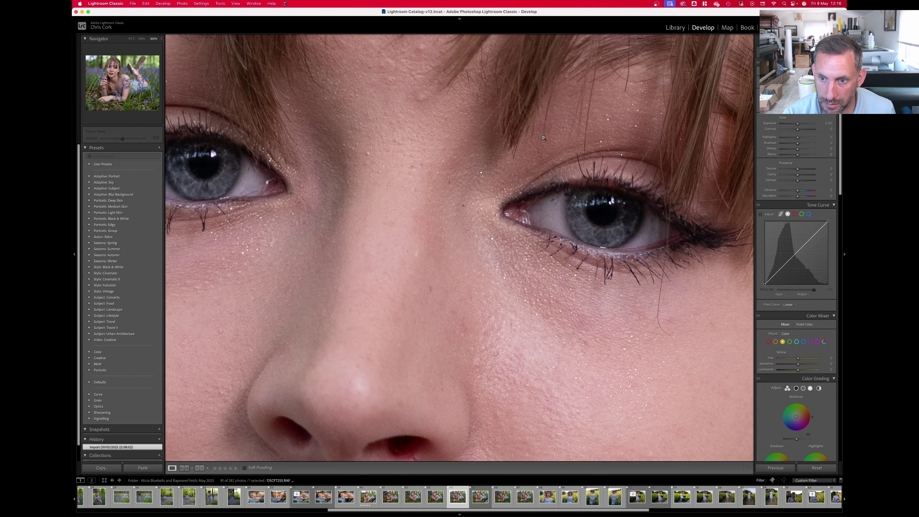
{"action": "key", "text": "super+minus"}
{"action": "key", "text": "super+minus"}
{"action": "key", "text": "super+minus"}
{"action": "key", "text": "super+minus"}
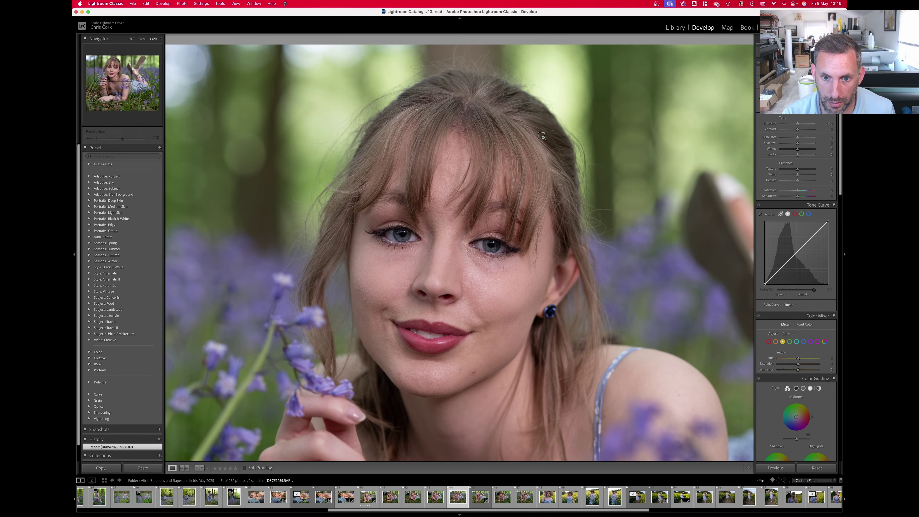
{"action": "key", "text": "super+minus"}
{"action": "key", "text": "super+minus"}
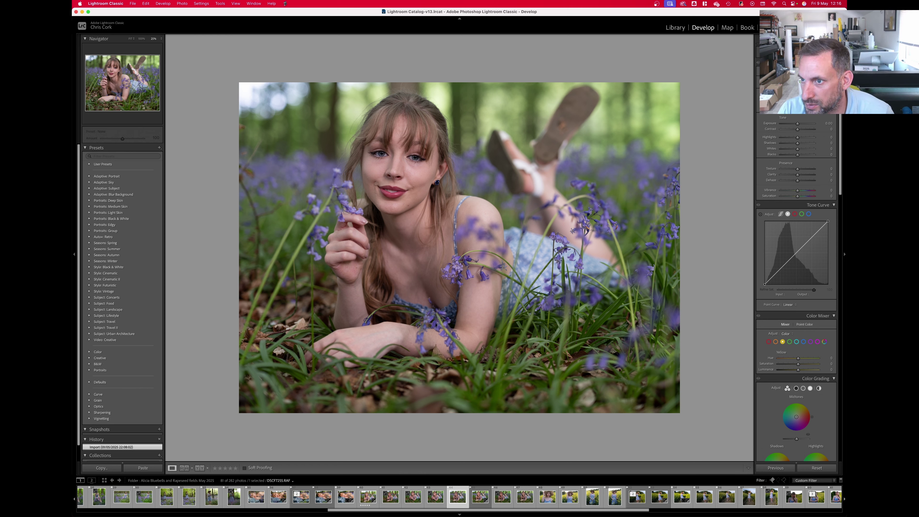
Apply the Camera ASTIA/Soft profile and slightly raise the photo's Highlights, Shadows and Whites.
{"action": "left_click", "coordinate": [784, 82]}
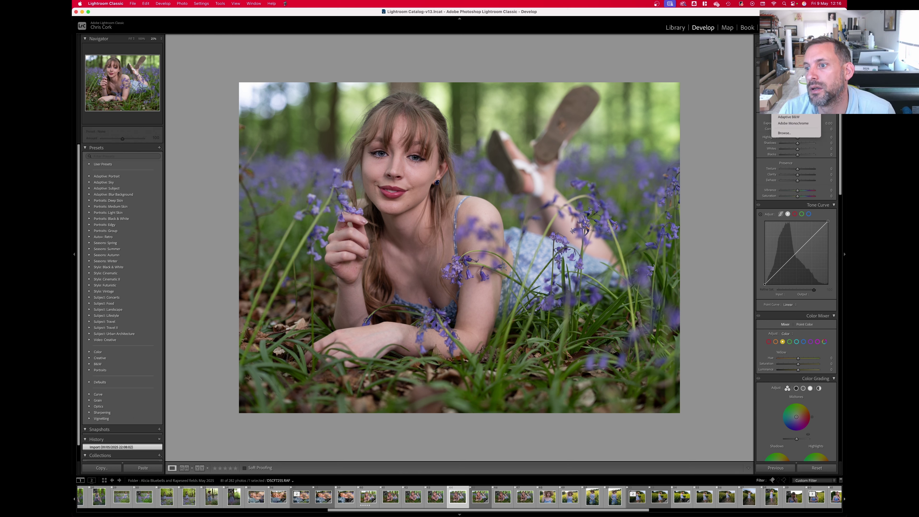
{"action": "left_click", "coordinate": [790, 133]}
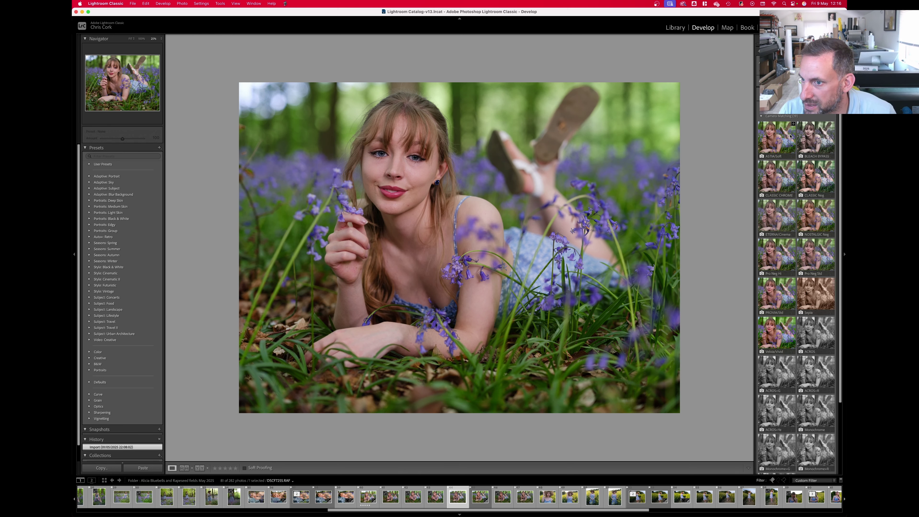
{"action": "double_click", "coordinate": [785, 139]}
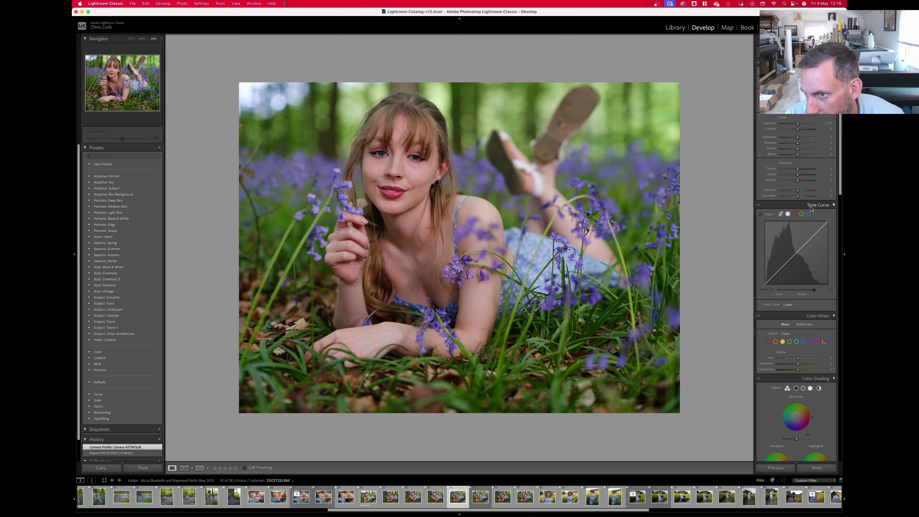
{"action": "left_click_drag", "start_coordinate": [797, 150], "coordinate": [800, 144]}
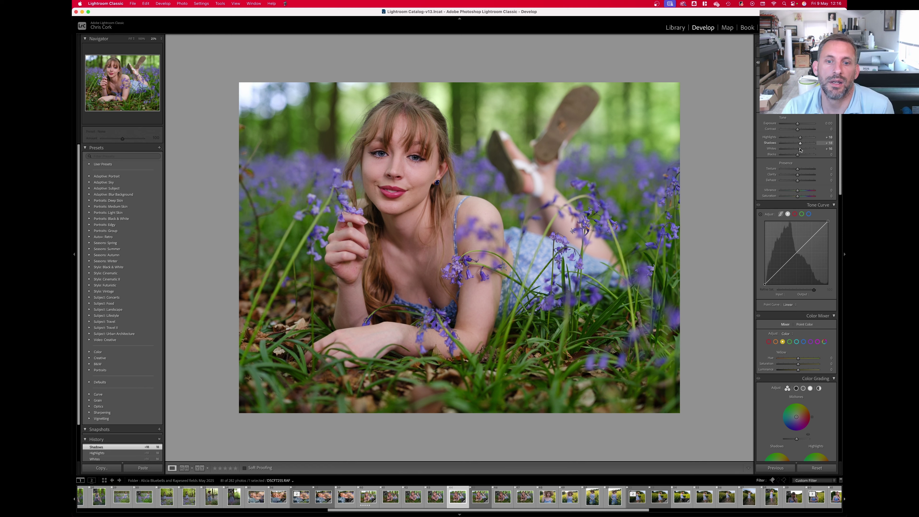
Send the photo to Evoto for editing as a copy with Lightroom adjustments.
{"action": "right_click", "coordinate": [503, 214]}
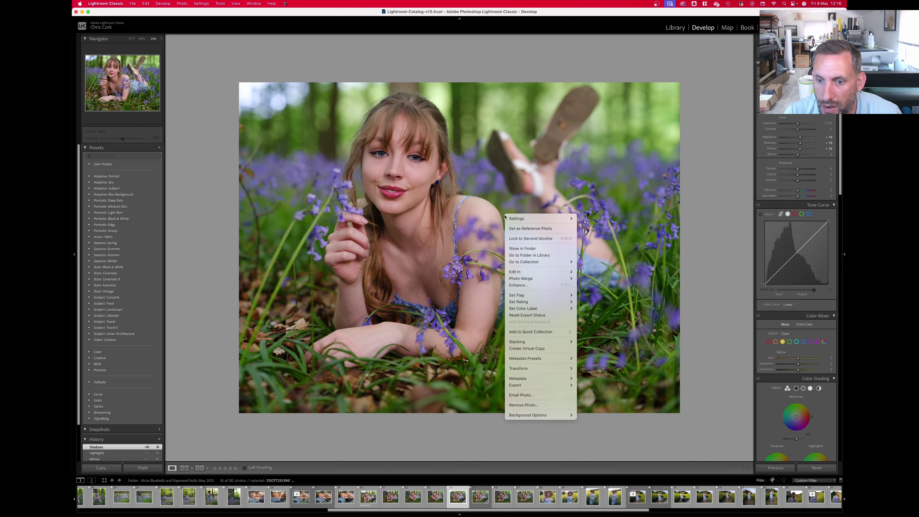
{"action": "mouse_move", "coordinate": [554, 274]}
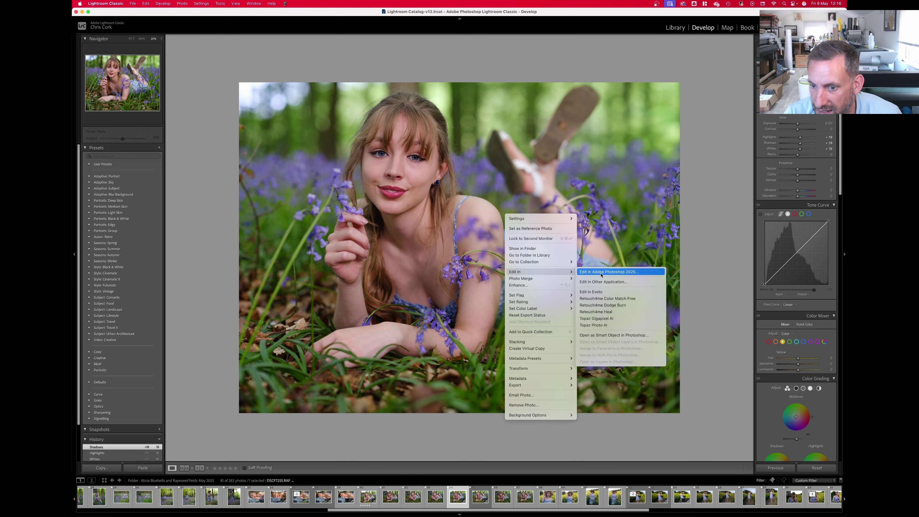
{"action": "left_click", "coordinate": [603, 292]}
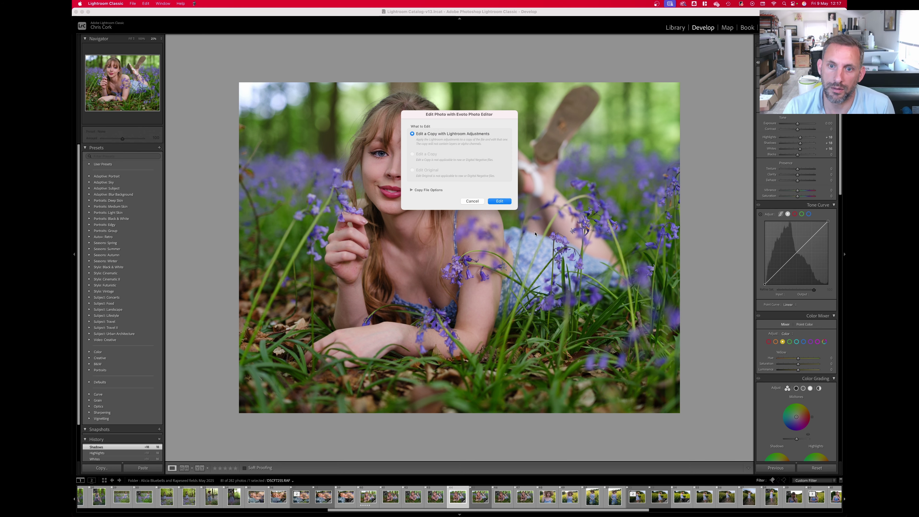
{"action": "left_click", "coordinate": [500, 201]}
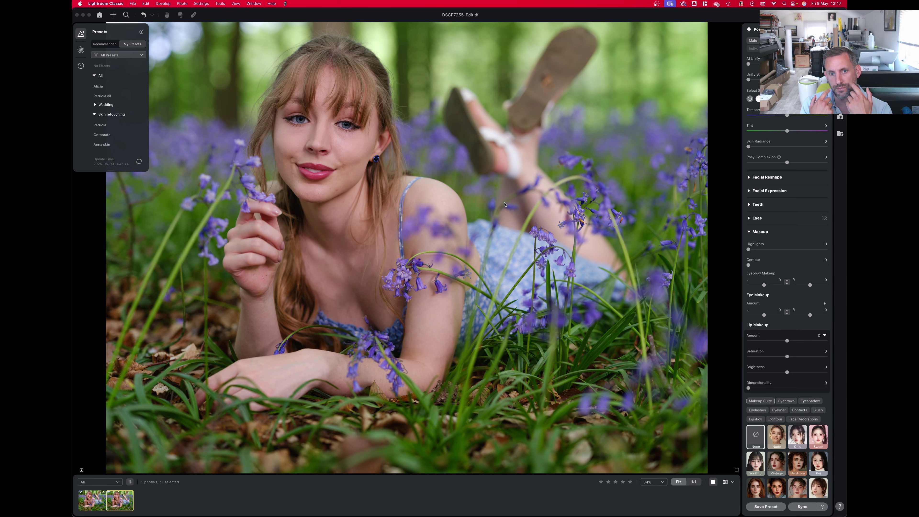
Set the facial Acne removal to 100.
{"action": "key", "text": "h"}
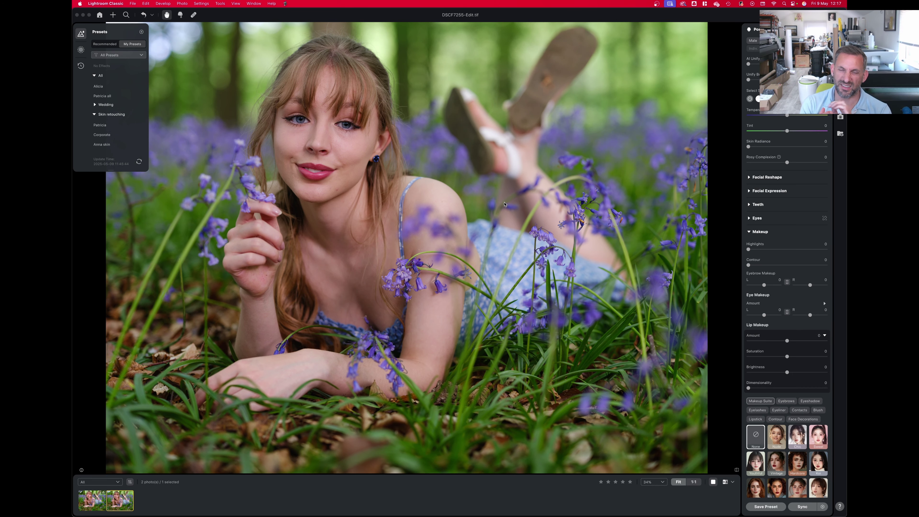
{"action": "scroll", "coordinate": [787, 253], "scroll_direction": "up", "scroll_amount": 20}
{"action": "left_click_drag", "start_coordinate": [748, 89], "coordinate": [826, 89]}
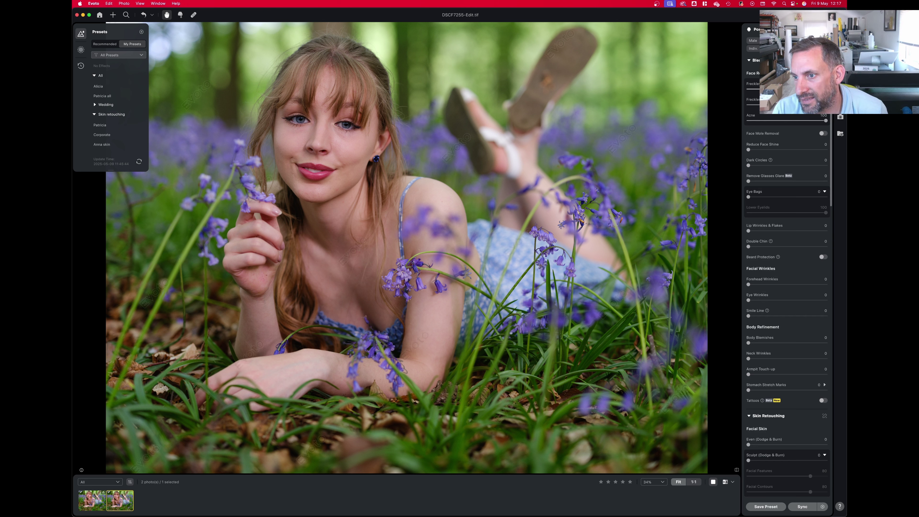
Set Dark Circles reduction to 36 and Eye Bags reduction to 47.
{"action": "left_click", "coordinate": [761, 165]}
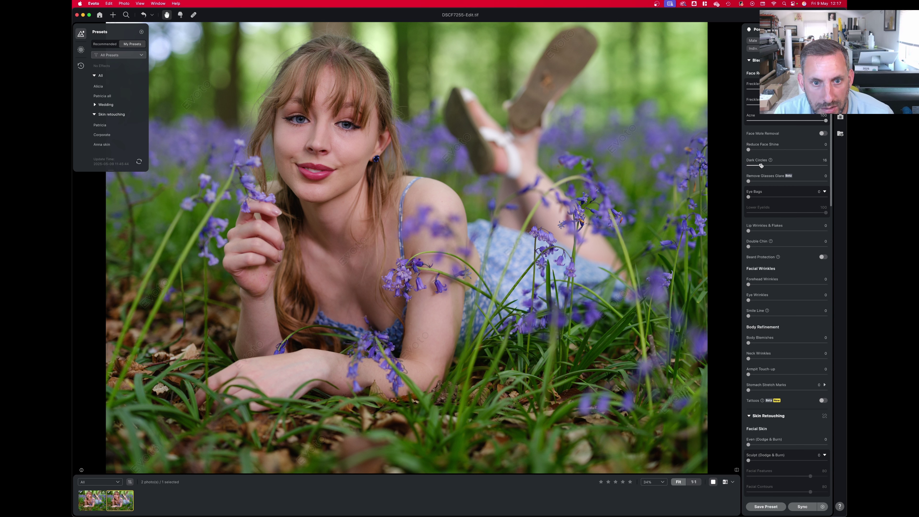
{"action": "left_click", "coordinate": [768, 198]}
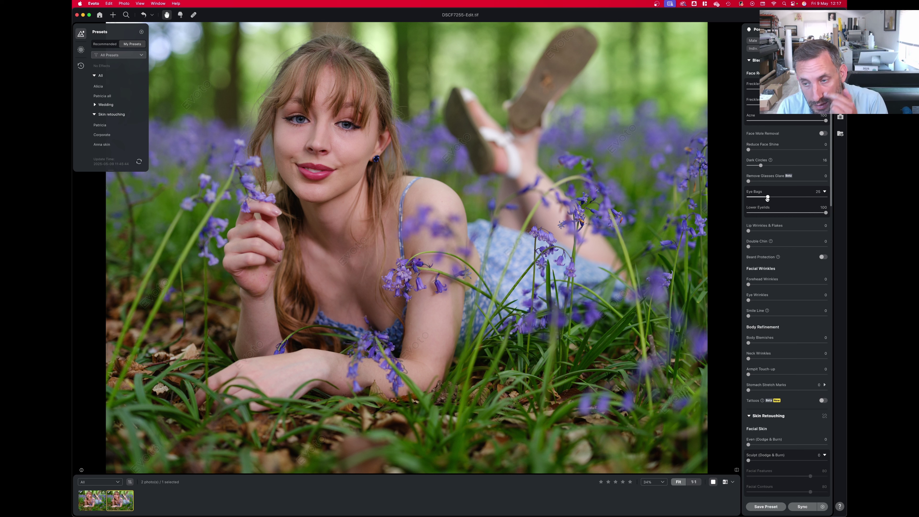
{"action": "left_click_drag", "start_coordinate": [767, 198], "coordinate": [781, 197]}
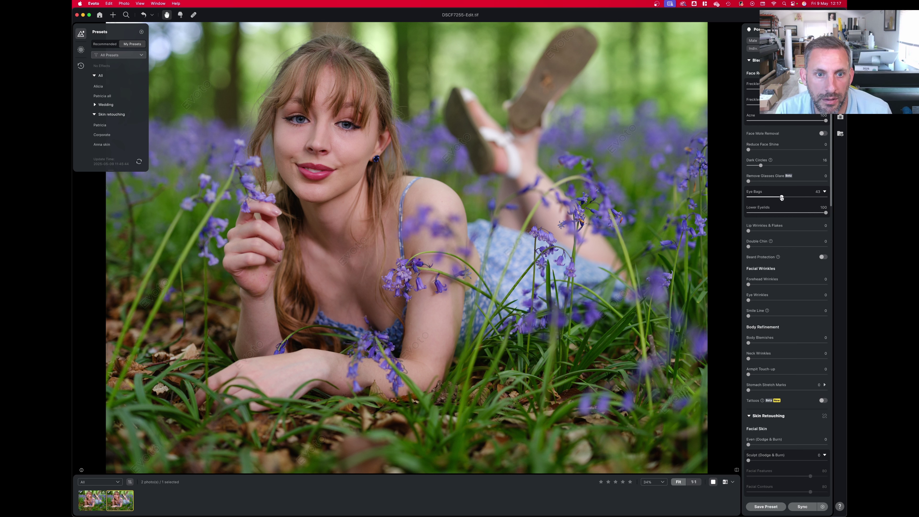
{"action": "left_click", "coordinate": [775, 166]}
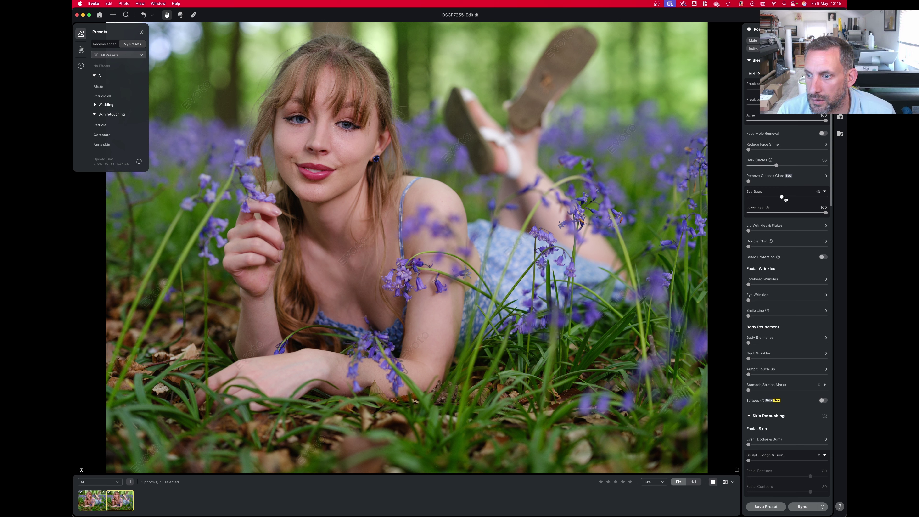
{"action": "left_click_drag", "start_coordinate": [782, 197], "coordinate": [785, 198]}
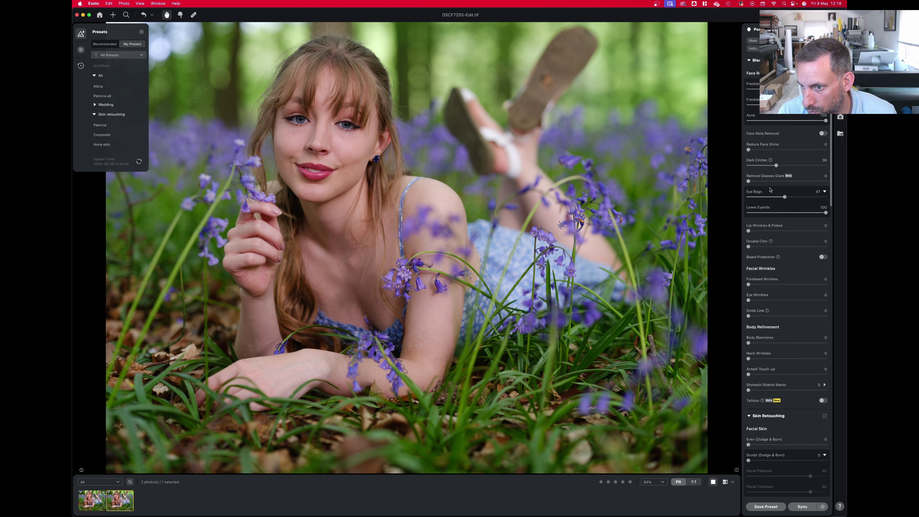
Set Body Blemishes to 18 and Neck Wrinkles to 19 in the body refinement settings.
{"action": "scroll", "coordinate": [771, 192], "scroll_direction": "down", "scroll_amount": 2}
{"action": "scroll", "coordinate": [771, 190], "scroll_direction": "up", "scroll_amount": 2}
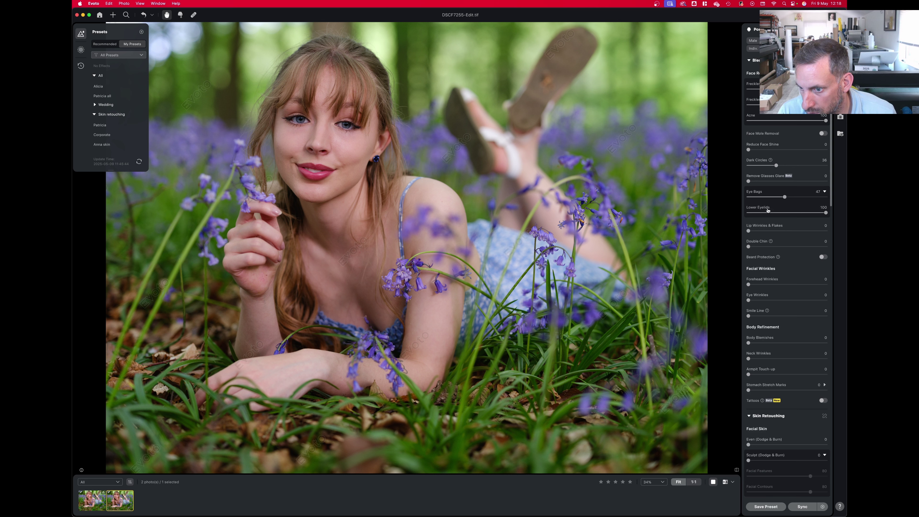
{"action": "left_click", "coordinate": [762, 343]}
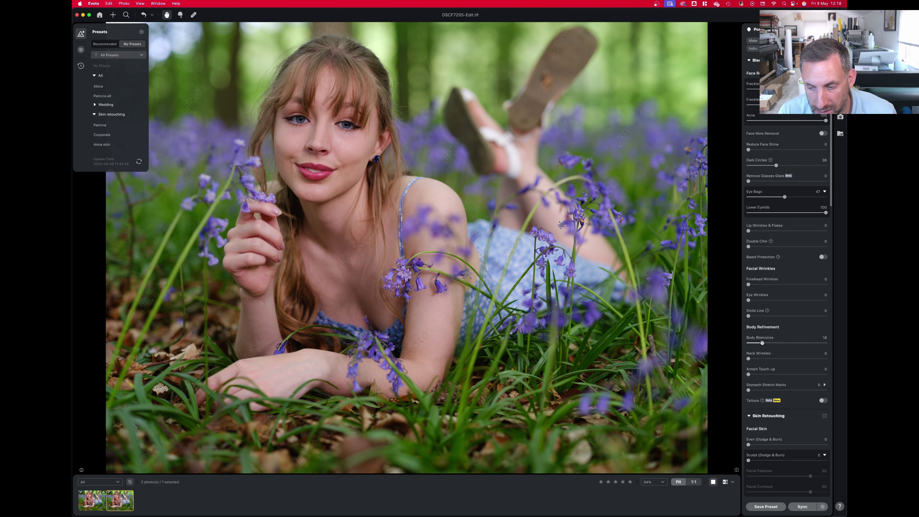
{"action": "left_click", "coordinate": [762, 359]}
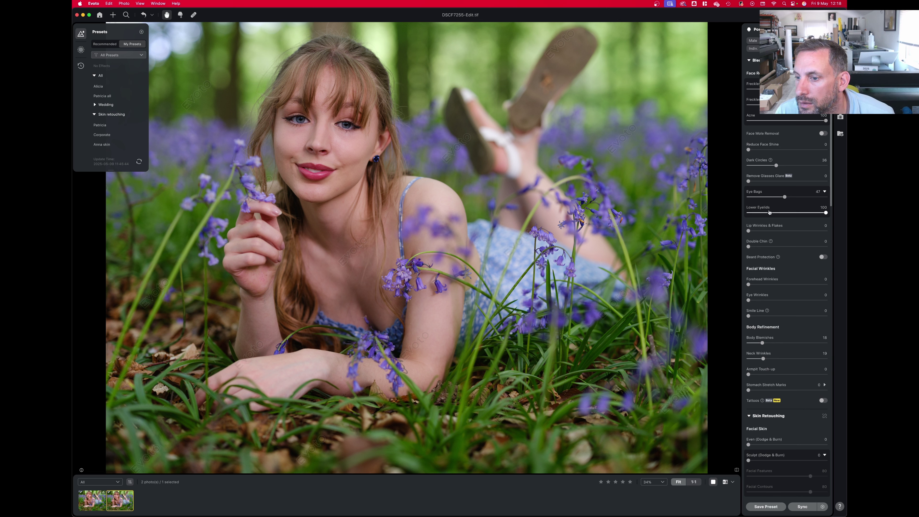
Set the facial skin's Even (Dodge & Burn) to 24 and Sculpt (Dodge & Burn) to 23.
{"action": "scroll", "coordinate": [768, 217], "scroll_direction": "down", "scroll_amount": 2}
{"action": "scroll", "coordinate": [768, 218], "scroll_direction": "down", "scroll_amount": 2}
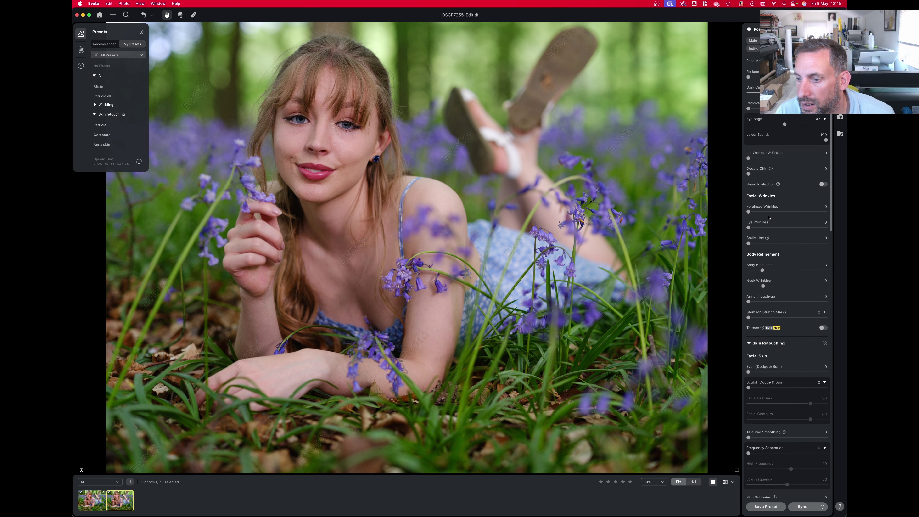
{"action": "left_click", "coordinate": [765, 372]}
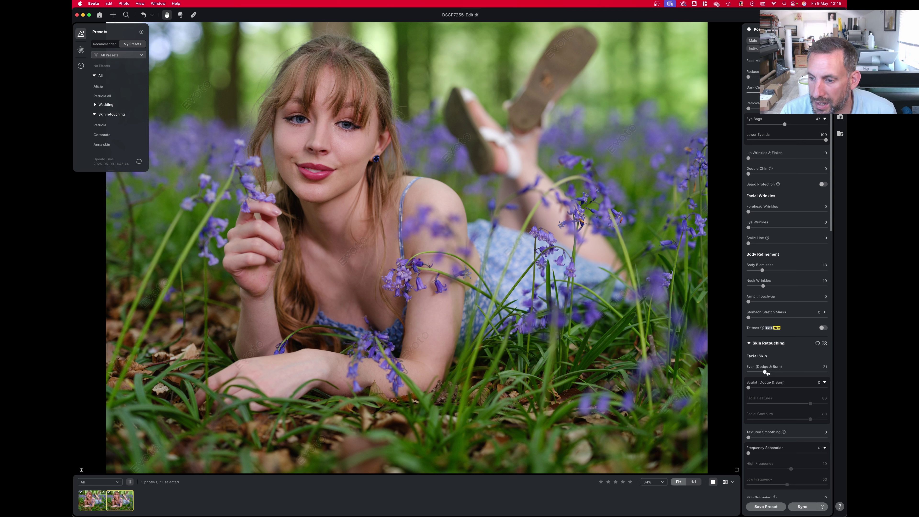
{"action": "left_click", "coordinate": [763, 388]}
{"action": "left_click_drag", "start_coordinate": [763, 388], "coordinate": [765, 377]}
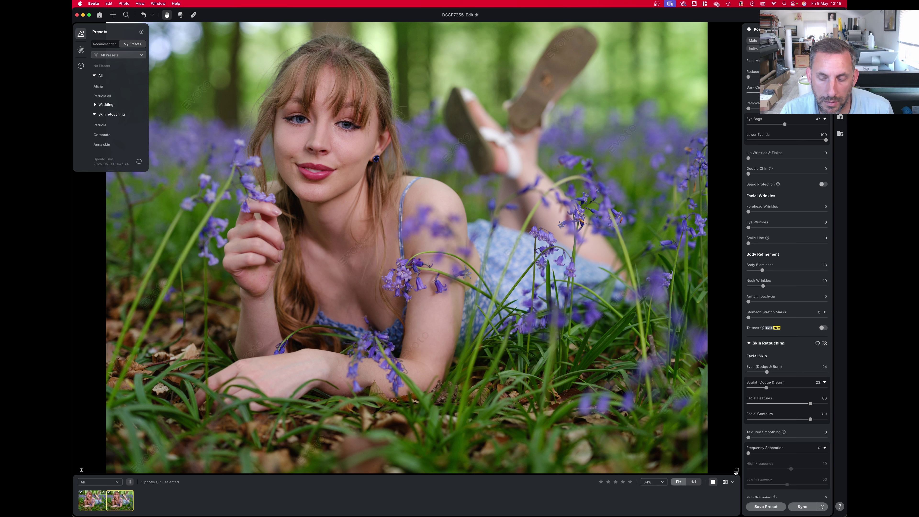
Set the facial skin's Textured Smoothing to 11 and Skin Softening to 10.
{"action": "scroll", "coordinate": [777, 393], "scroll_direction": "down", "scroll_amount": 2}
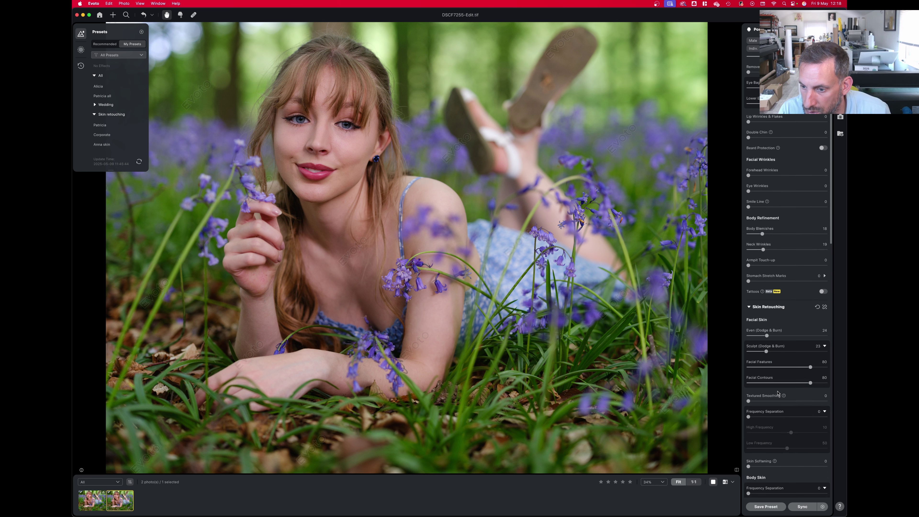
{"action": "left_click", "coordinate": [756, 401]}
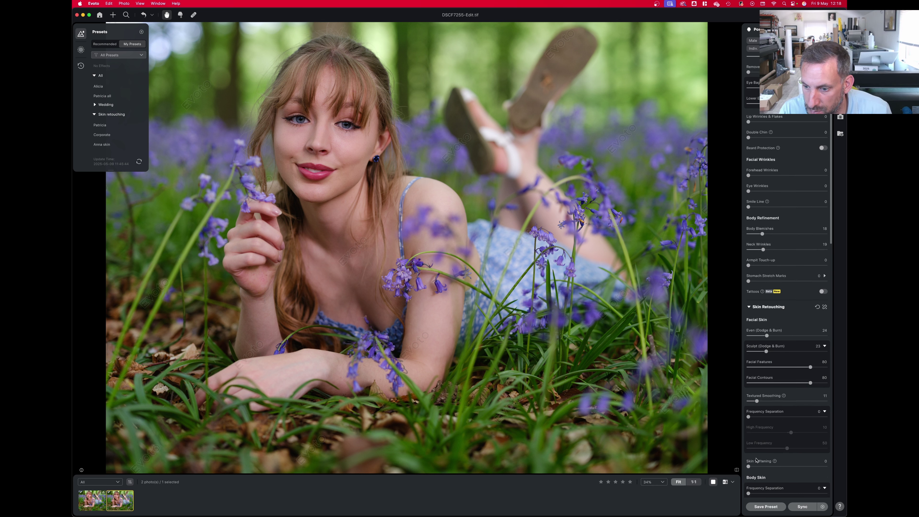
{"action": "left_click", "coordinate": [756, 466]}
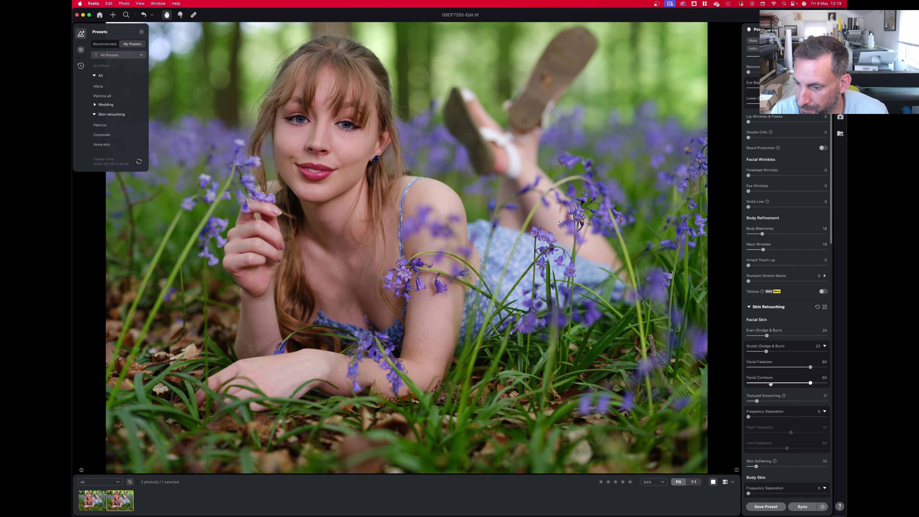
Compare the Satin and Dewy skin textures and apply Satin.
{"action": "scroll", "coordinate": [769, 383], "scroll_direction": "down", "scroll_amount": 2}
{"action": "scroll", "coordinate": [768, 382], "scroll_direction": "down", "scroll_amount": 2}
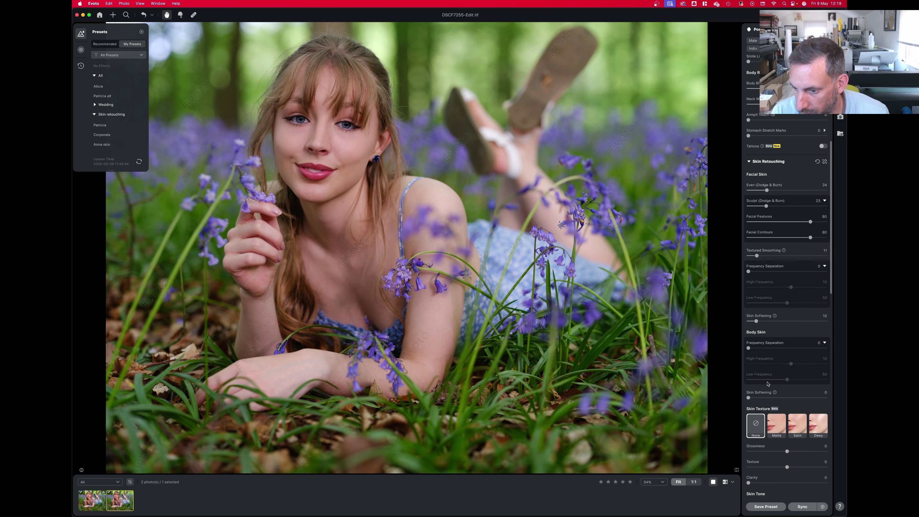
{"action": "scroll", "coordinate": [767, 384], "scroll_direction": "down", "scroll_amount": 1}
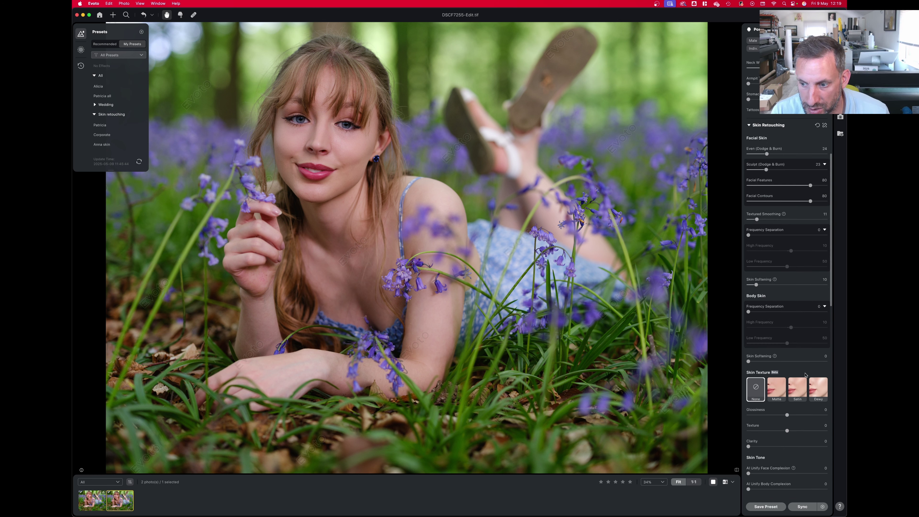
{"action": "left_click", "coordinate": [798, 387]}
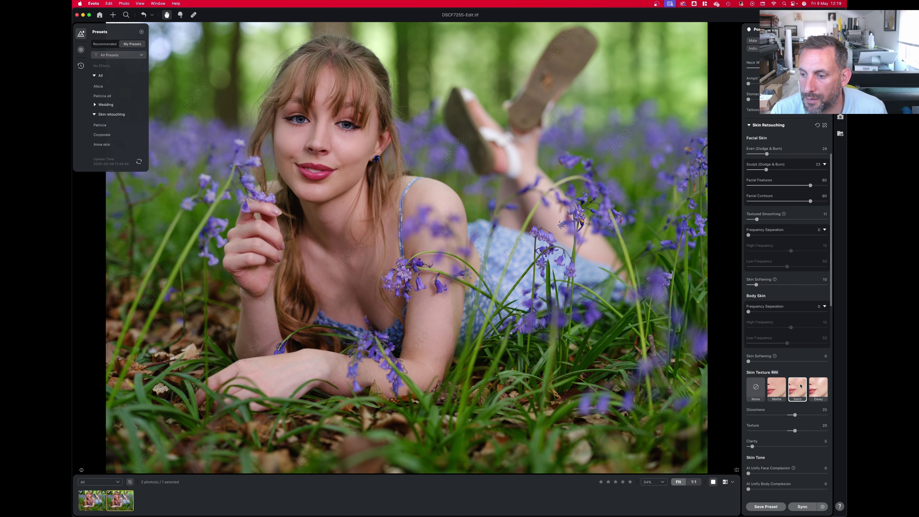
{"action": "left_click", "coordinate": [814, 389]}
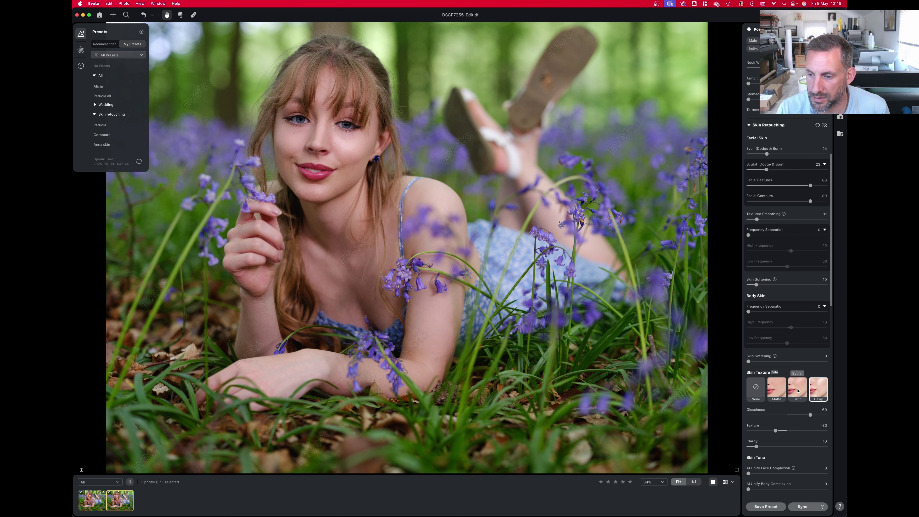
{"action": "left_click", "coordinate": [798, 391]}
Set AI Unify Face Complexion to 18 and AI Unify Body Complexion to 16 for the skin tone.
{"action": "scroll", "coordinate": [766, 452], "scroll_direction": "down", "scroll_amount": 3}
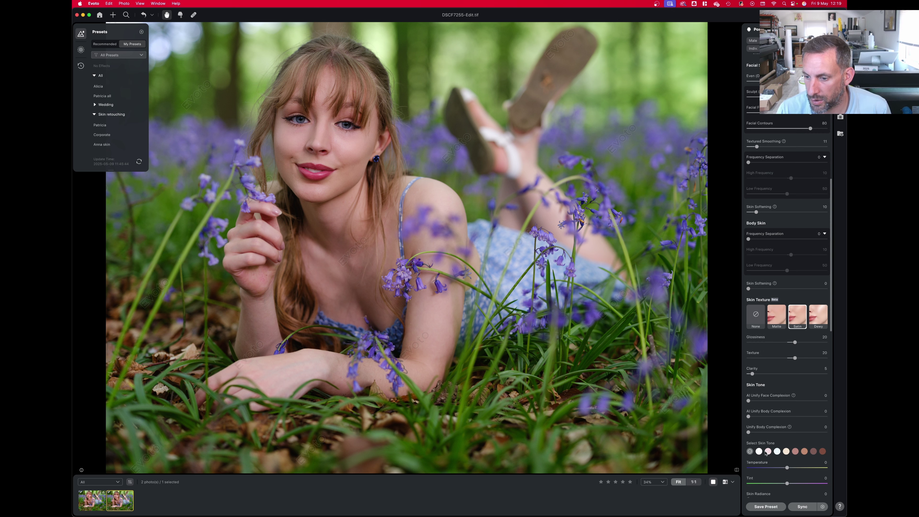
{"action": "left_click", "coordinate": [761, 401]}
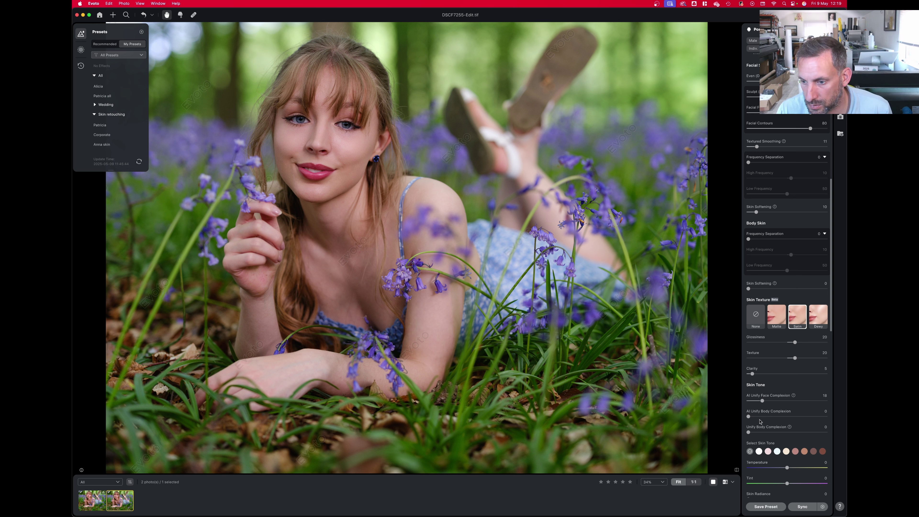
{"action": "left_click", "coordinate": [761, 416]}
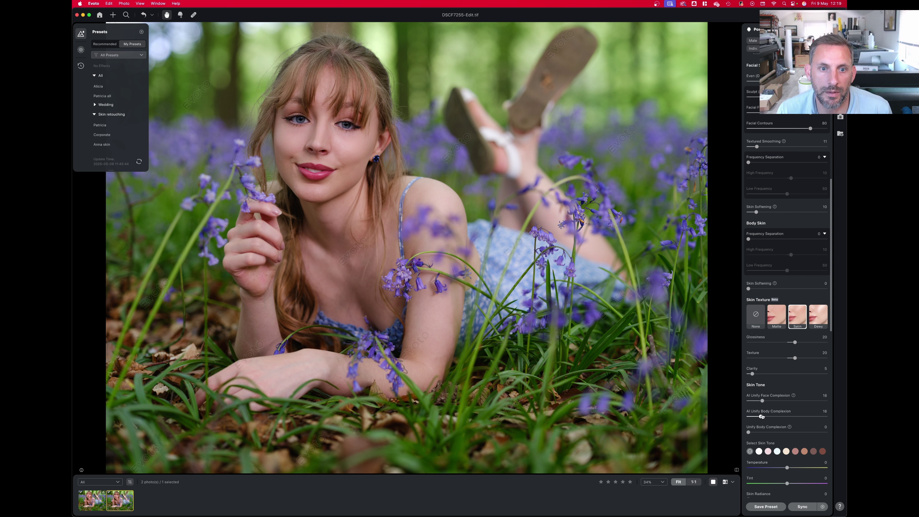
{"action": "scroll", "coordinate": [761, 416], "scroll_direction": "down", "scroll_amount": 5}
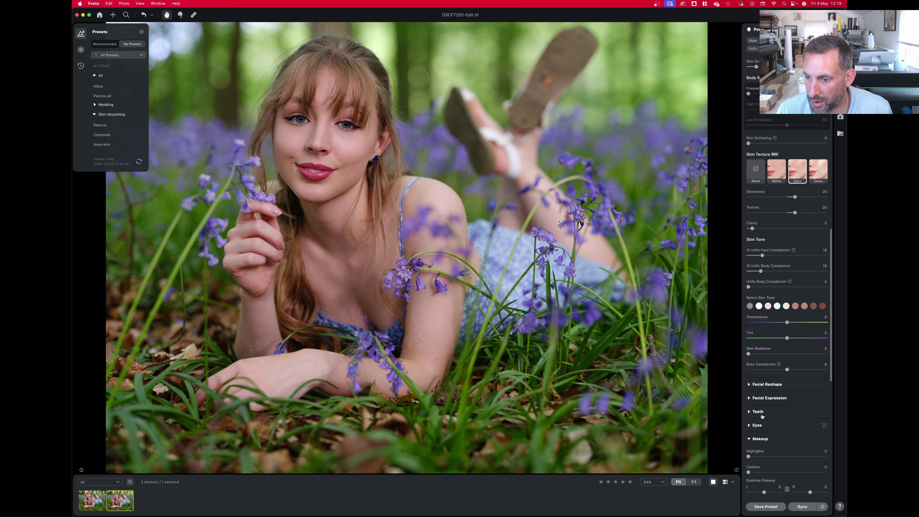
Set the brightness of both eyes to 29 in the portrait's eye retouching.
{"action": "left_click", "coordinate": [752, 425]}
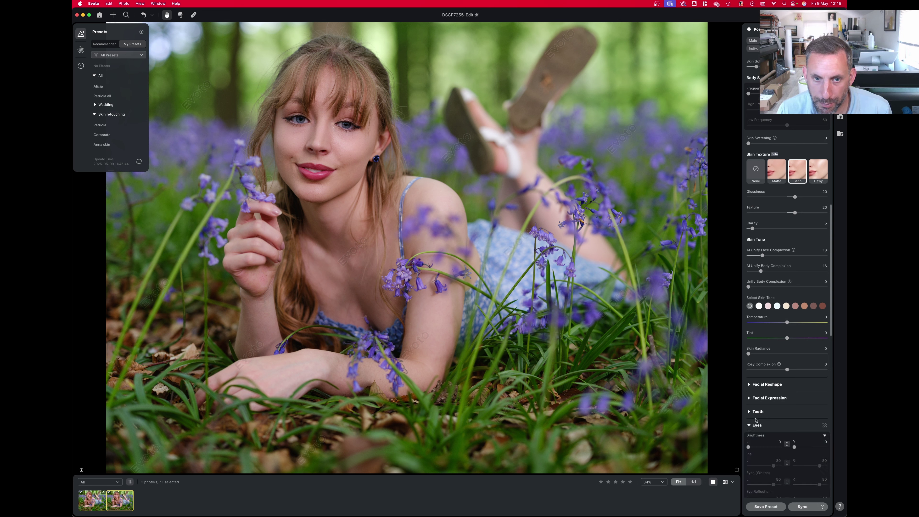
{"action": "scroll", "coordinate": [756, 415], "scroll_direction": "down", "scroll_amount": 3}
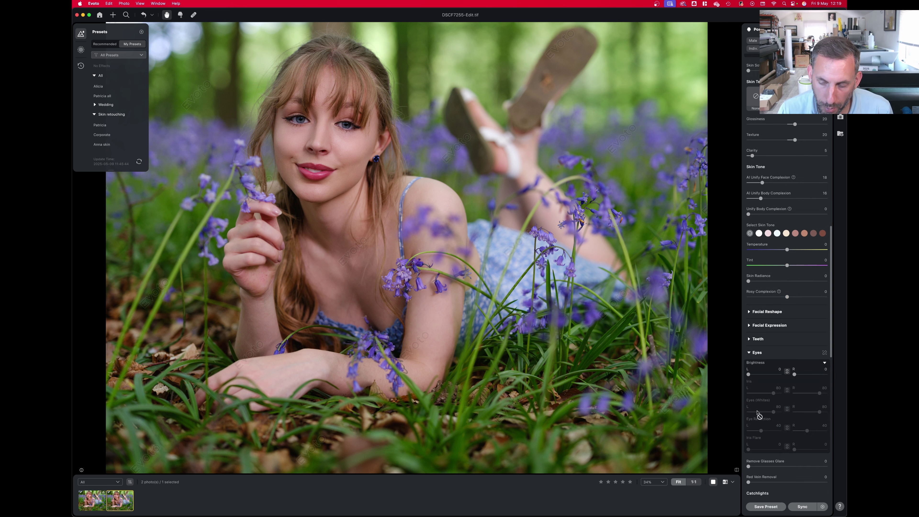
{"action": "left_click", "coordinate": [757, 375]}
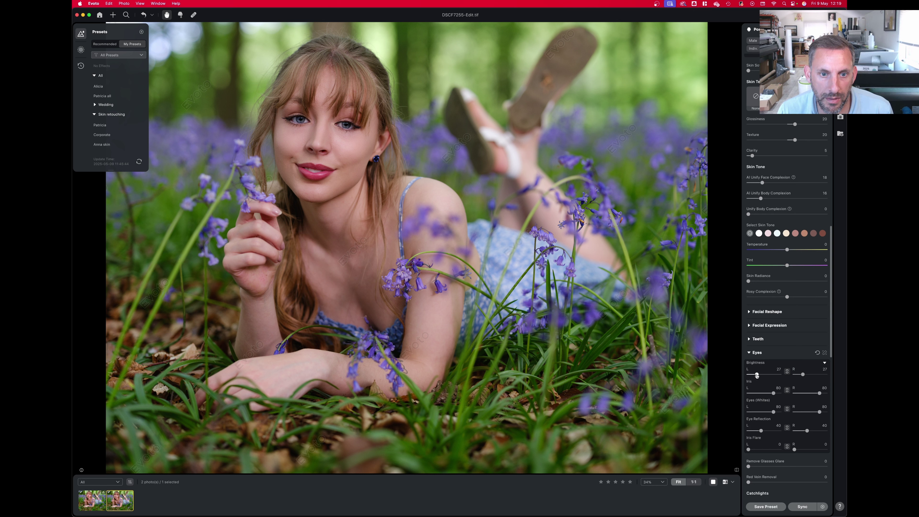
{"action": "left_click_drag", "start_coordinate": [756, 375], "coordinate": [757, 375]}
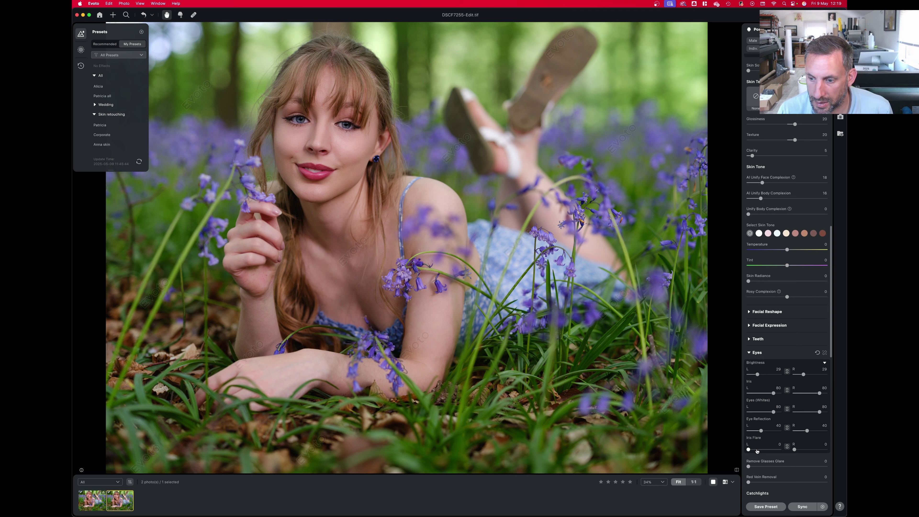
Set the eyes' Iris Flare to 35, Eyes (Whites) to 92 and Red Vein Removal to 16.
{"action": "left_click_drag", "start_coordinate": [756, 450], "coordinate": [759, 450]}
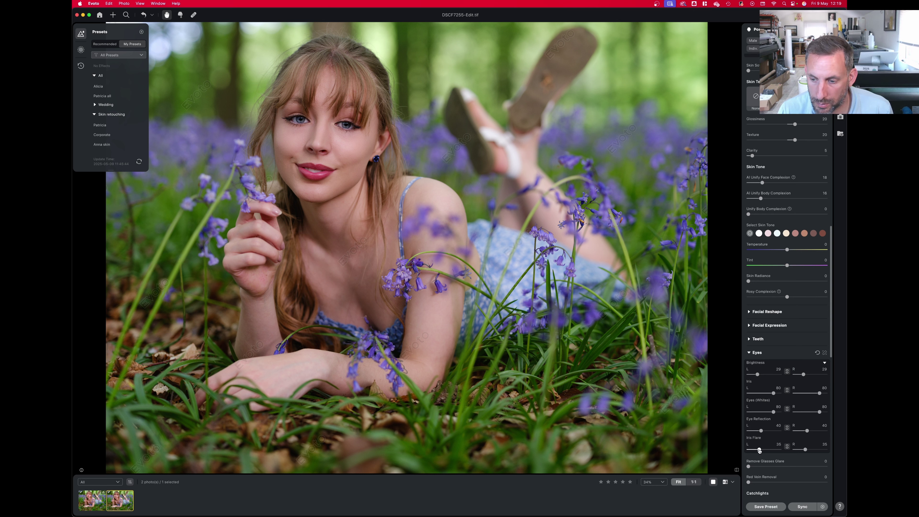
{"action": "mouse_move", "coordinate": [773, 412]}
{"action": "left_mouse_down"}
{"action": "mouse_move", "coordinate": [748, 411]}
{"action": "mouse_move", "coordinate": [787, 411]}
{"action": "mouse_move", "coordinate": [777, 413]}
{"action": "left_mouse_up"}
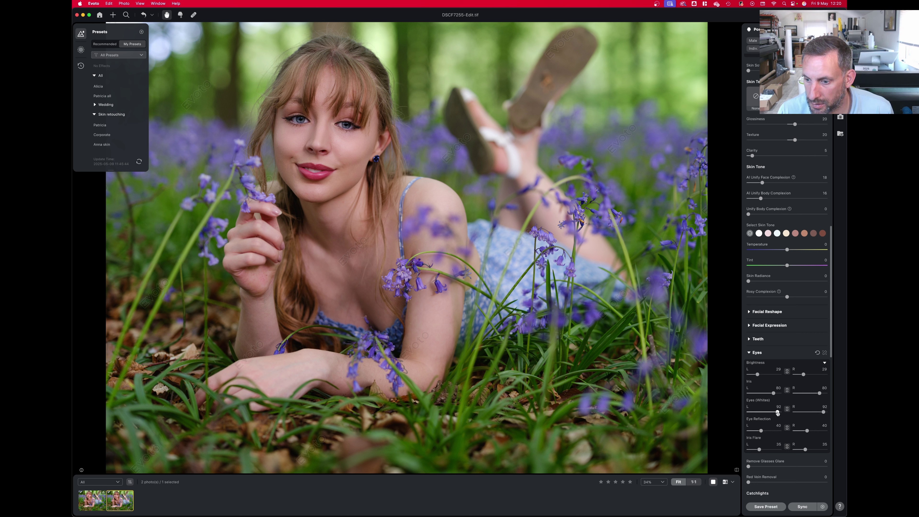
{"action": "left_click", "coordinate": [760, 483]}
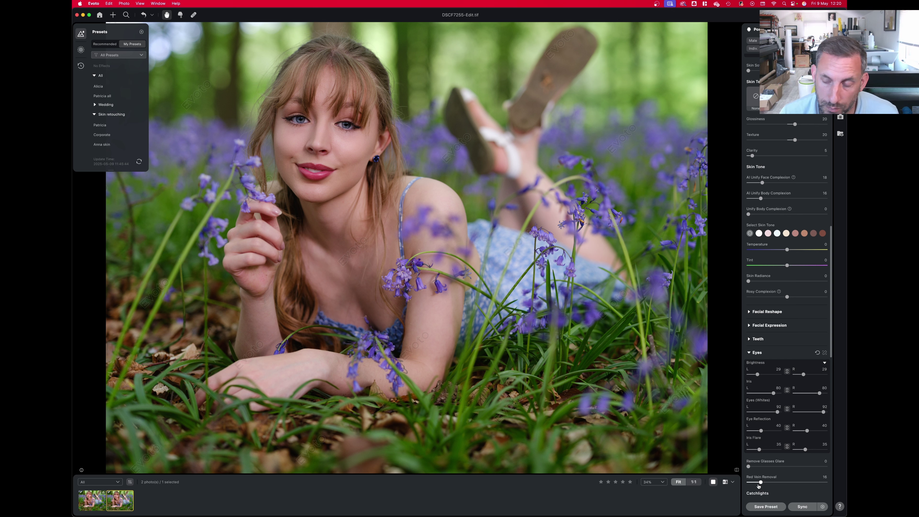
Set the lip makeup's Saturation to 5, Brightness to 10 and Dimensionality to 19.
{"action": "scroll", "coordinate": [771, 470], "scroll_direction": "down", "scroll_amount": 5}
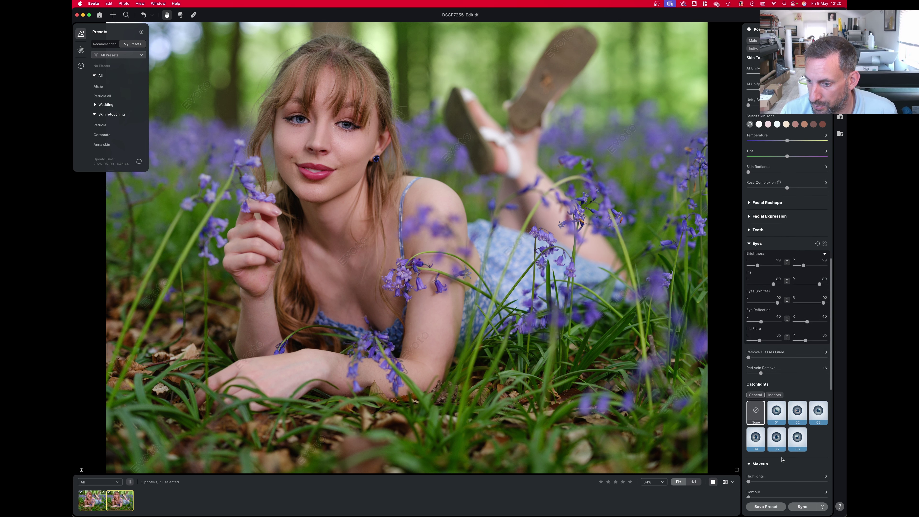
{"action": "scroll", "coordinate": [782, 459], "scroll_direction": "down", "scroll_amount": 8}
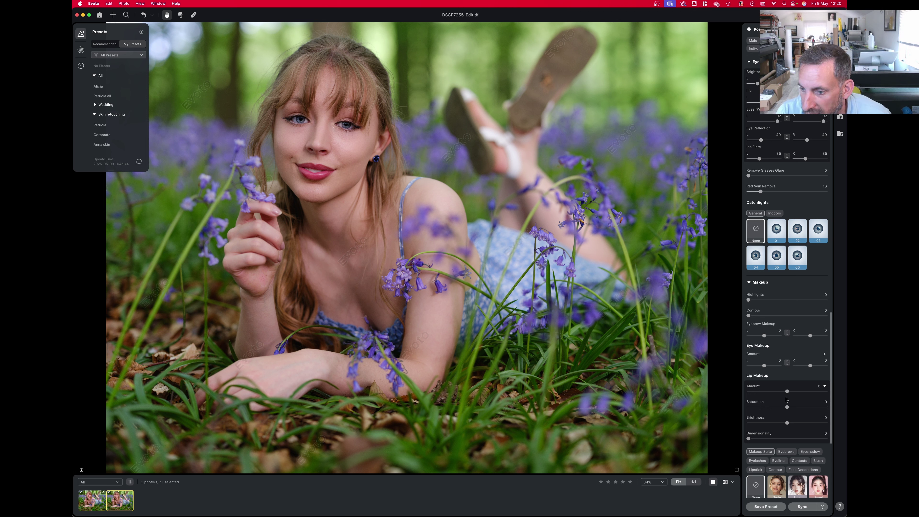
{"action": "left_click_drag", "start_coordinate": [787, 407], "coordinate": [763, 439]}
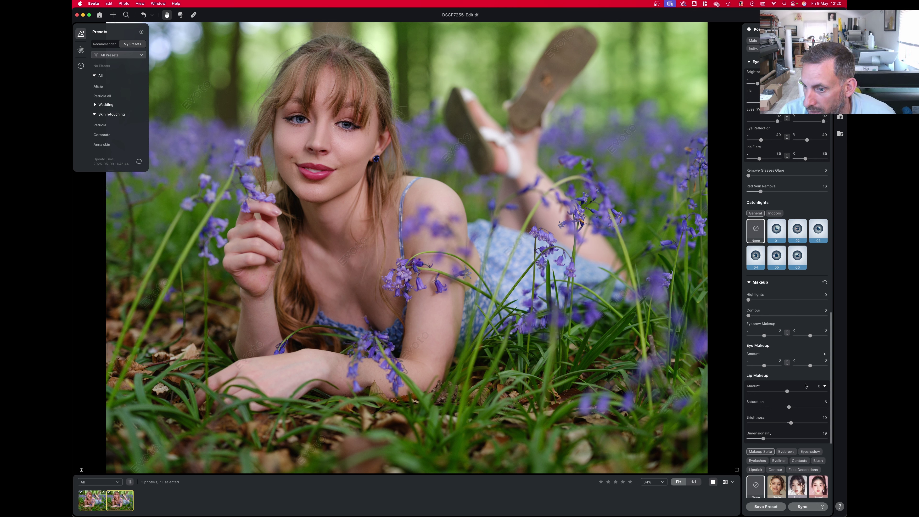
Slightly raise the first teeth correction, set Teeth Whitening to 10 and compare the retouch with the original.
{"action": "scroll", "coordinate": [788, 283], "scroll_direction": "down", "scroll_amount": 5}
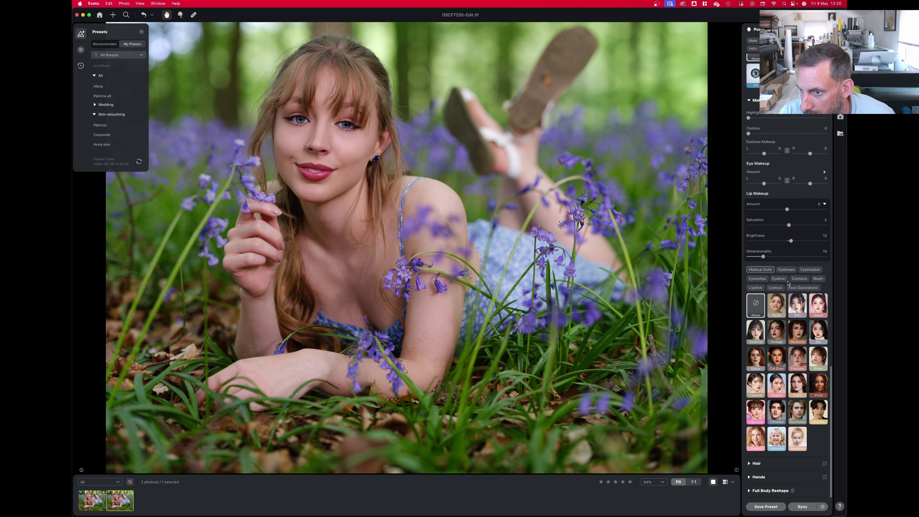
{"action": "scroll", "coordinate": [788, 283], "scroll_direction": "up", "scroll_amount": 6}
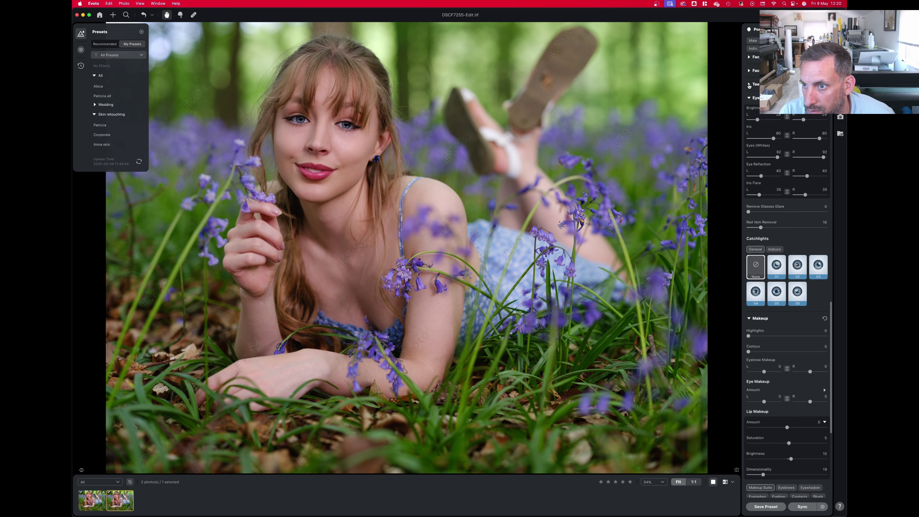
{"action": "left_click", "coordinate": [748, 85]}
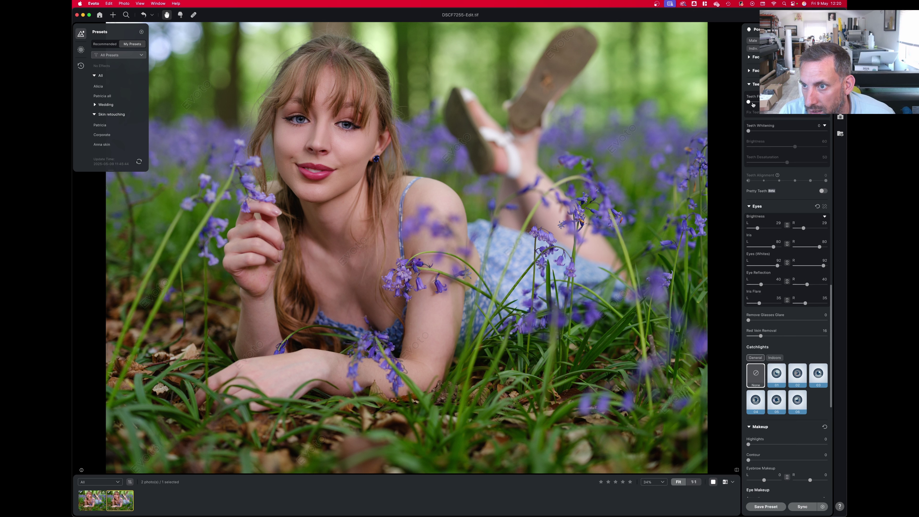
{"action": "left_click_drag", "start_coordinate": [749, 102], "coordinate": [754, 102]}
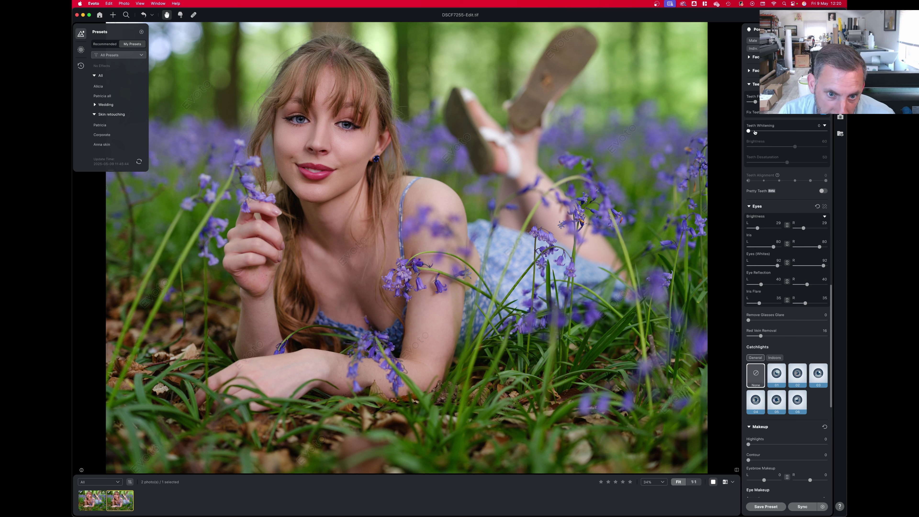
{"action": "left_click_drag", "start_coordinate": [747, 131], "coordinate": [756, 132]}
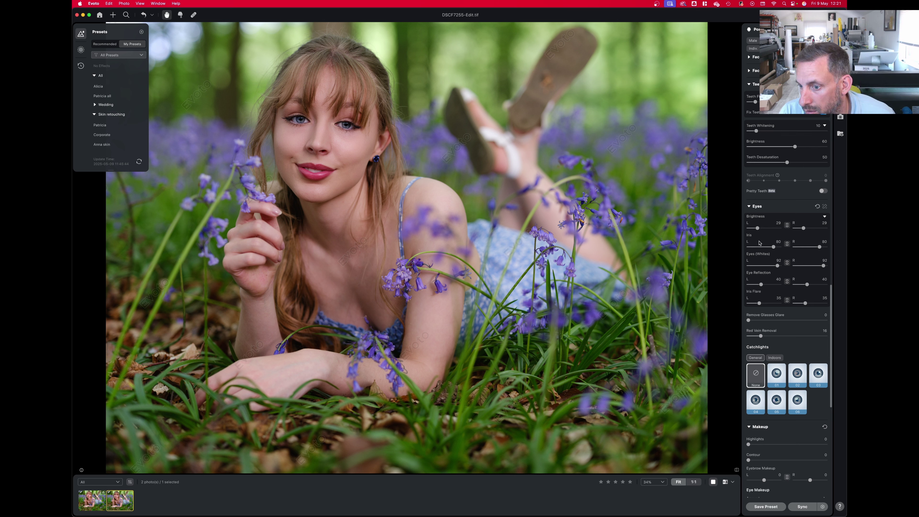
{"action": "scroll", "coordinate": [760, 243], "scroll_direction": "down", "scroll_amount": 2}
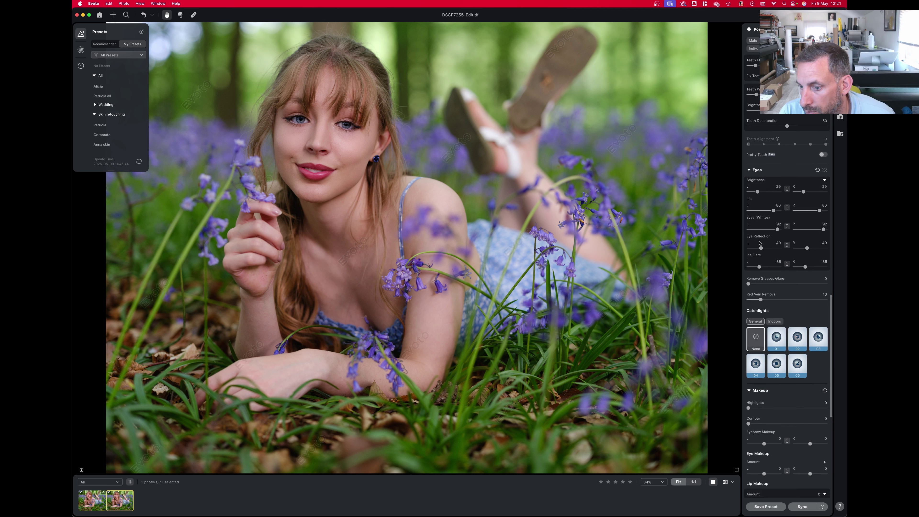
{"action": "left_click", "coordinate": [736, 469]}
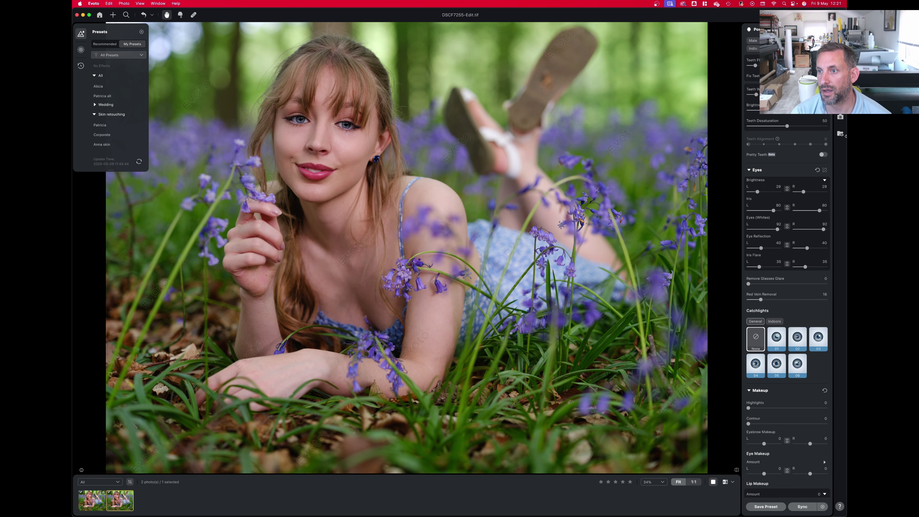
Export the retouched photo to the Desktop with its original filename and original image format.
{"action": "key", "text": "super+shift+e"}
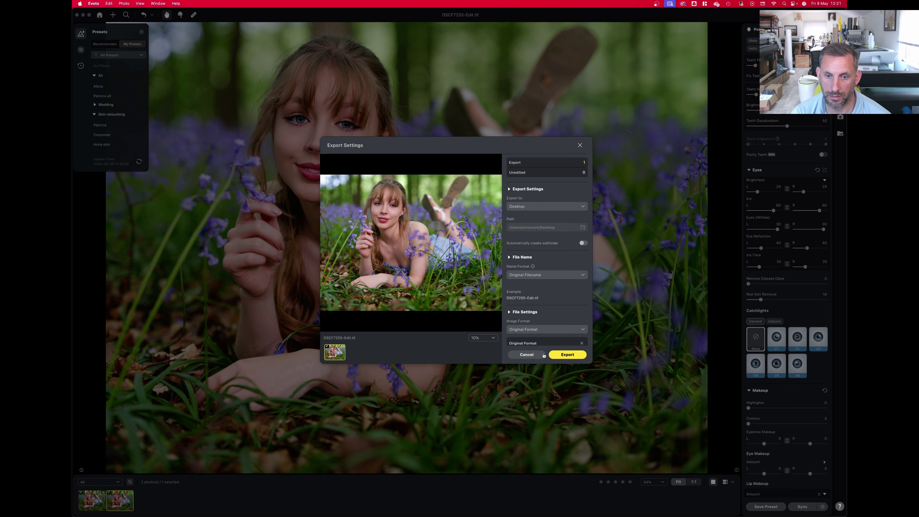
{"action": "left_click", "coordinate": [551, 355]}
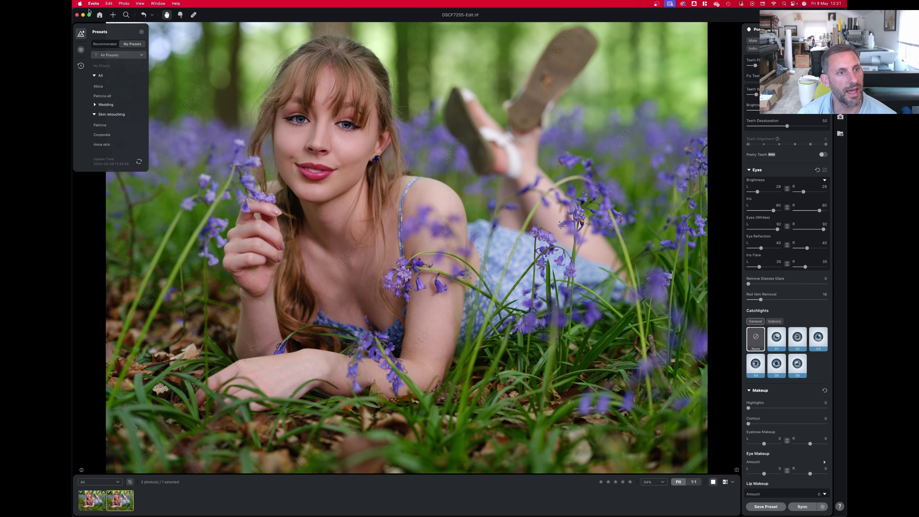
Minimize the Evoto and Lightroom Classic windows and preview the exported DSCF7255-Edit.tif on the desktop.
{"action": "left_click", "coordinate": [83, 15]}
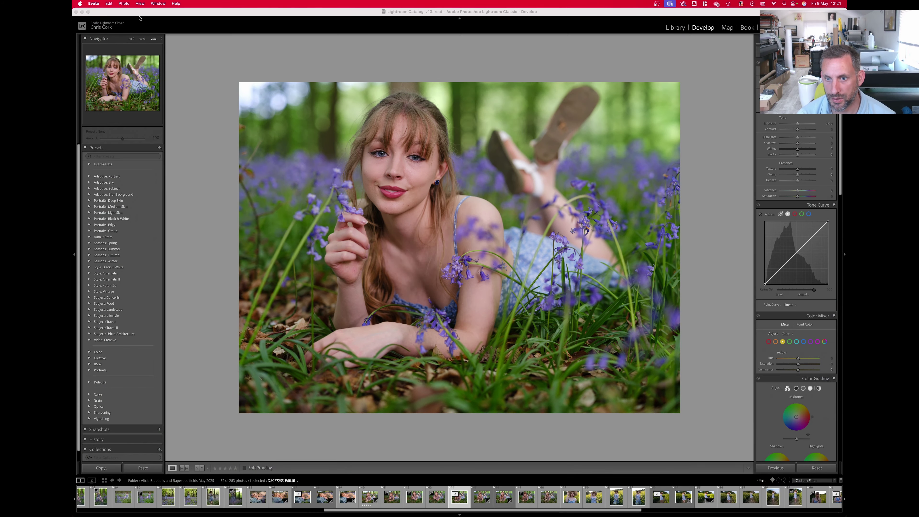
{"action": "left_click", "coordinate": [82, 12]}
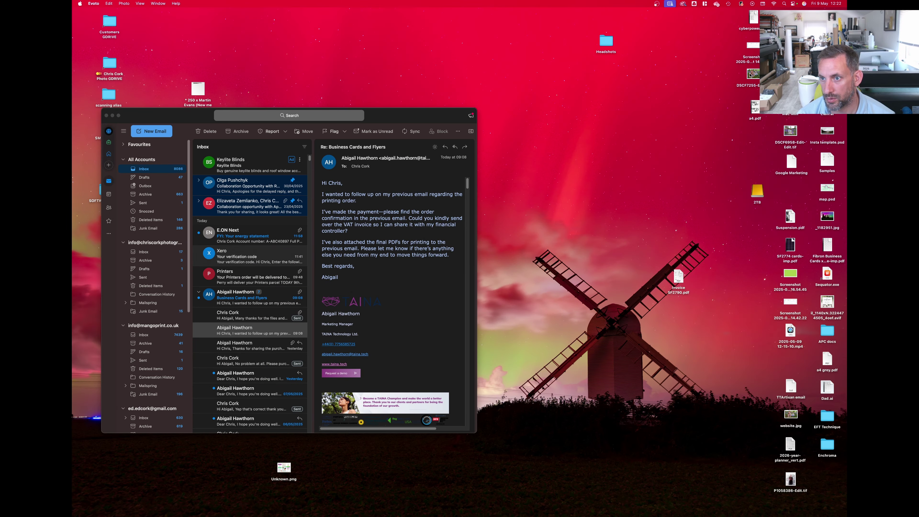
{"action": "left_click", "coordinate": [751, 75]}
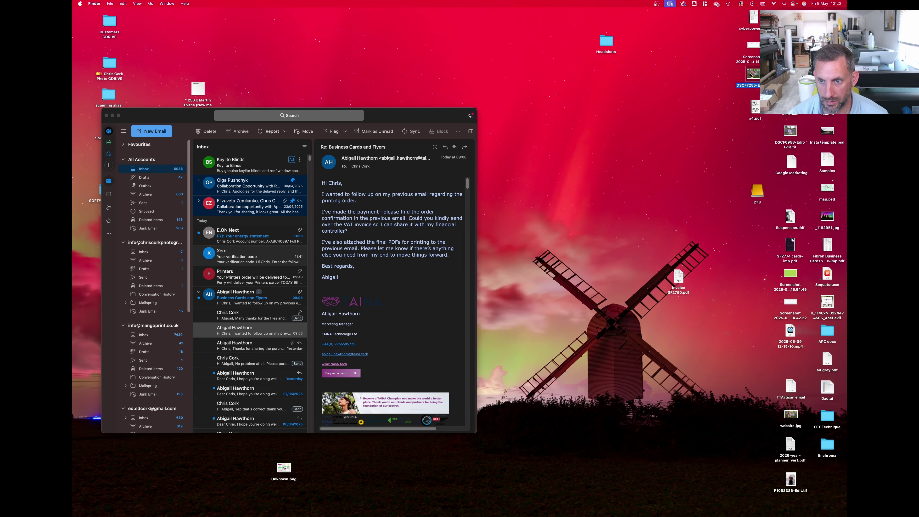
{"action": "key", "text": "space"}
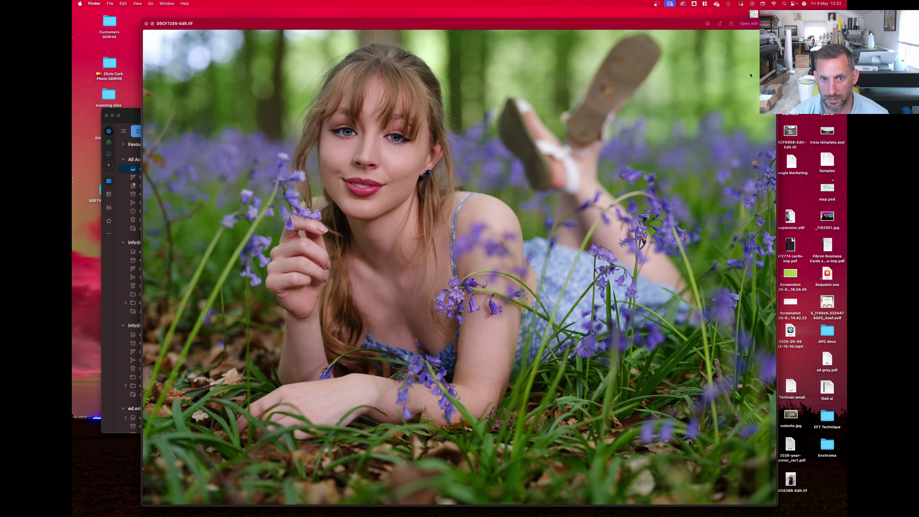
{"action": "key", "text": "space"}
Switch to Lightroom Classic, import the exported DSCF7255-Edit.tif and open it in the Develop module.
{"action": "mouse_move", "coordinate": [578, 512]}
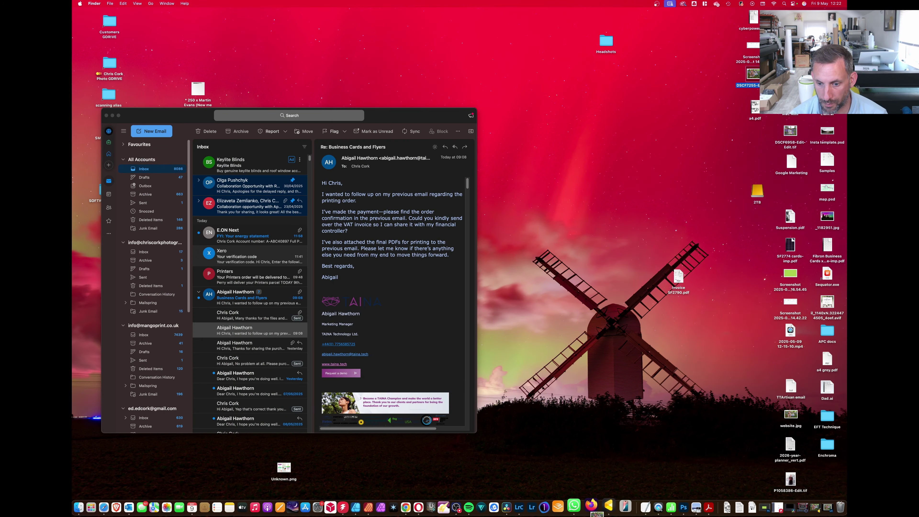
{"action": "left_click", "coordinate": [526, 513]}
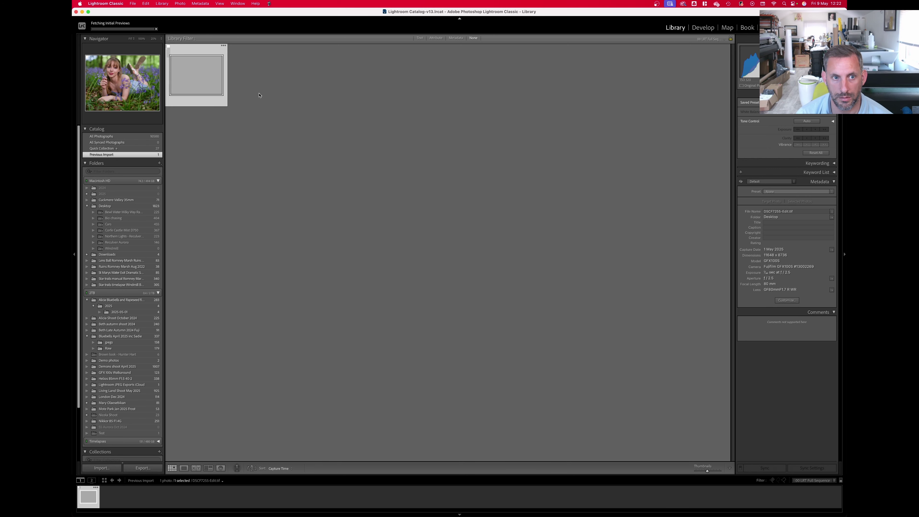
{"action": "double_click", "coordinate": [194, 75]}
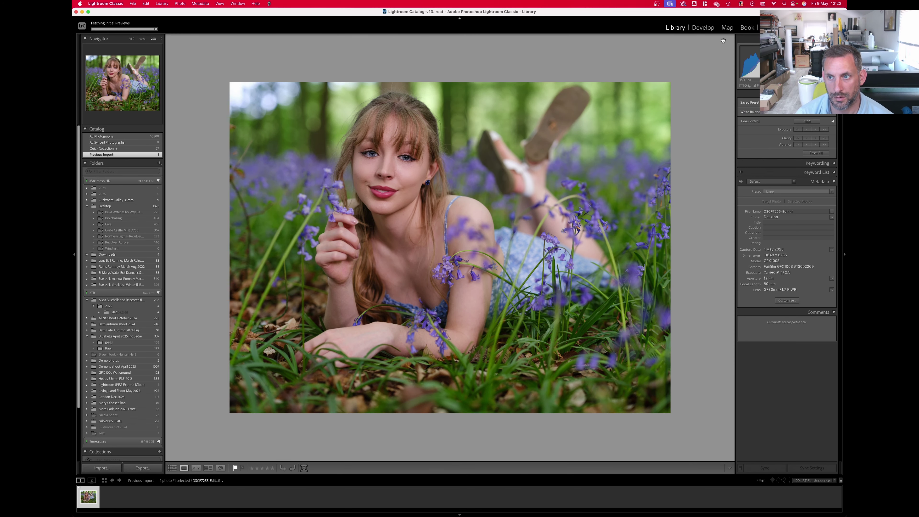
{"action": "left_click", "coordinate": [702, 27]}
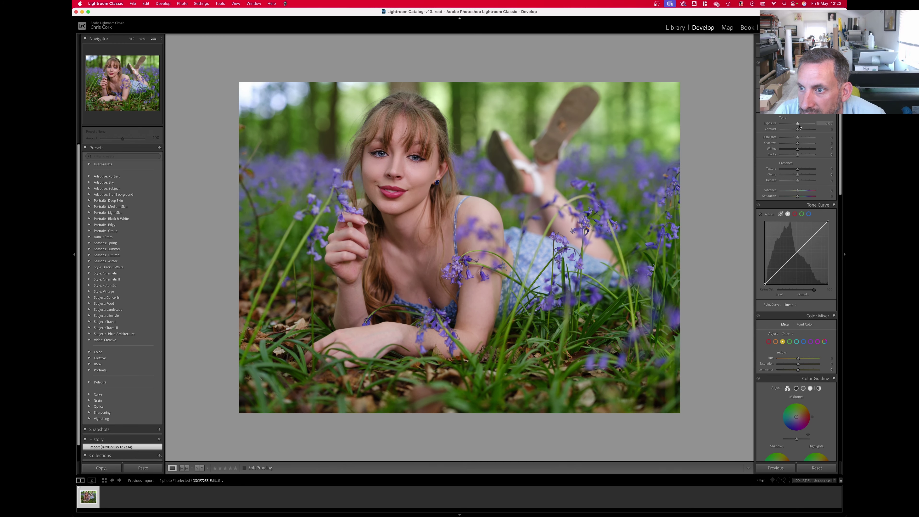
Raise the exposure slightly and shape a gentle S-curve with a highlight and a shadow point, keeping the black point at 0.
{"action": "left_click_drag", "start_coordinate": [799, 125], "coordinate": [800, 125]}
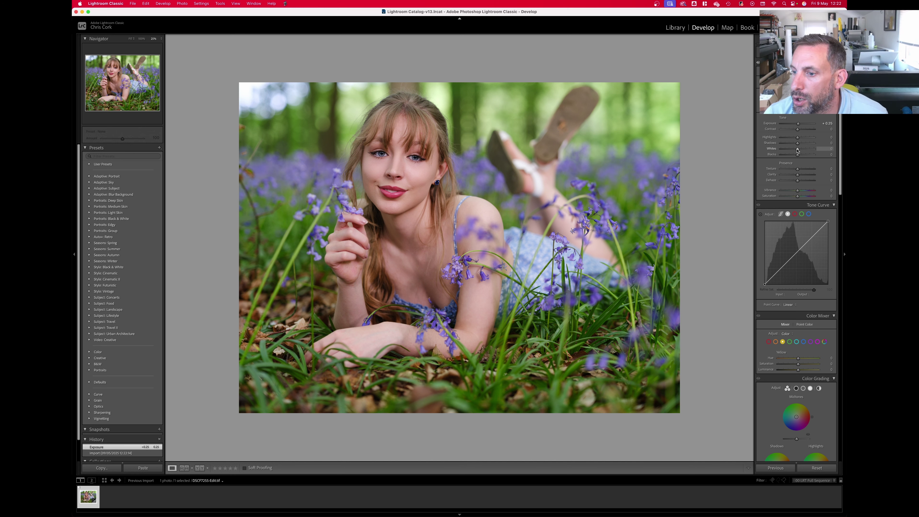
{"action": "left_click", "coordinate": [812, 236]}
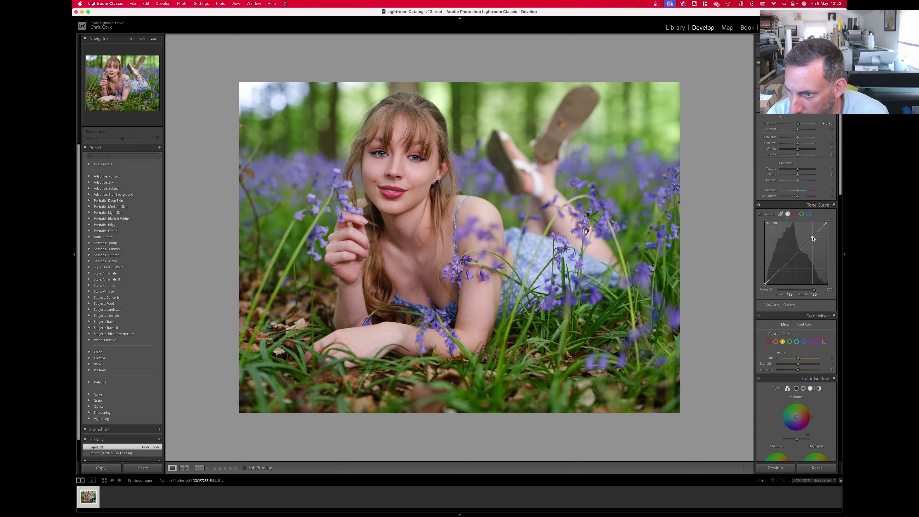
{"action": "left_click_drag", "start_coordinate": [813, 238], "coordinate": [812, 236]}
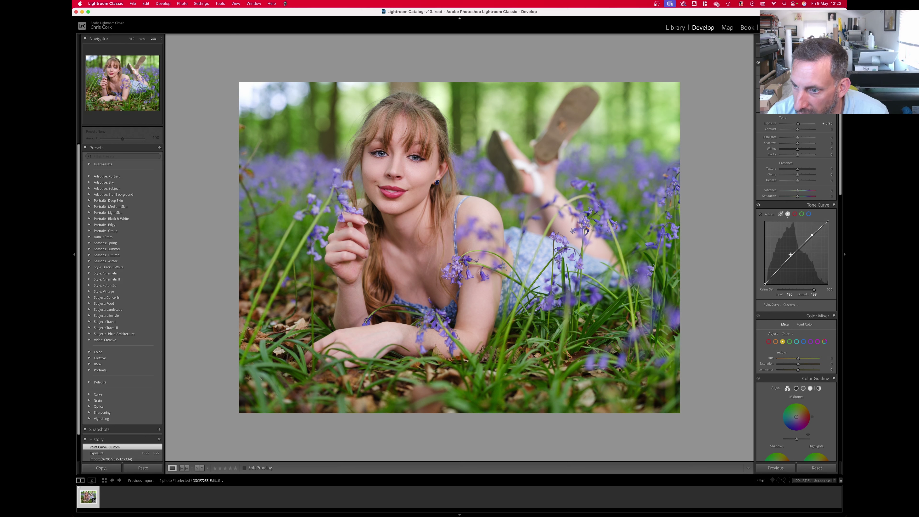
{"action": "left_click", "coordinate": [779, 268]}
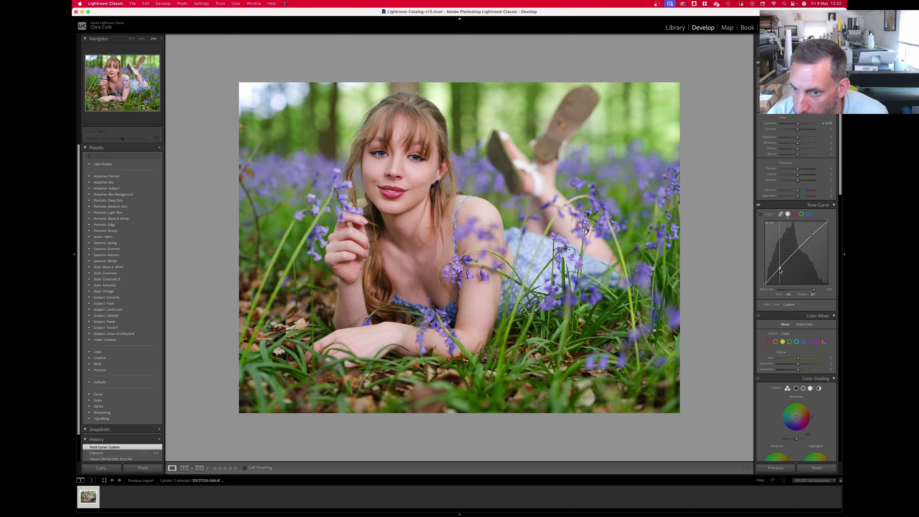
{"action": "left_click_drag", "start_coordinate": [780, 269], "coordinate": [779, 270]}
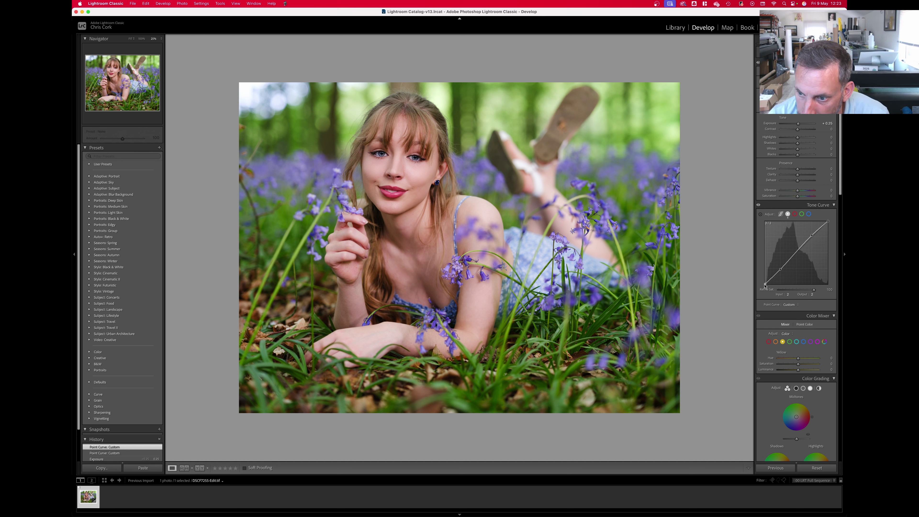
{"action": "mouse_move", "coordinate": [764, 285]}
{"action": "left_mouse_down"}
{"action": "mouse_move", "coordinate": [764, 275]}
{"action": "mouse_move", "coordinate": [761, 287]}
{"action": "left_mouse_up"}
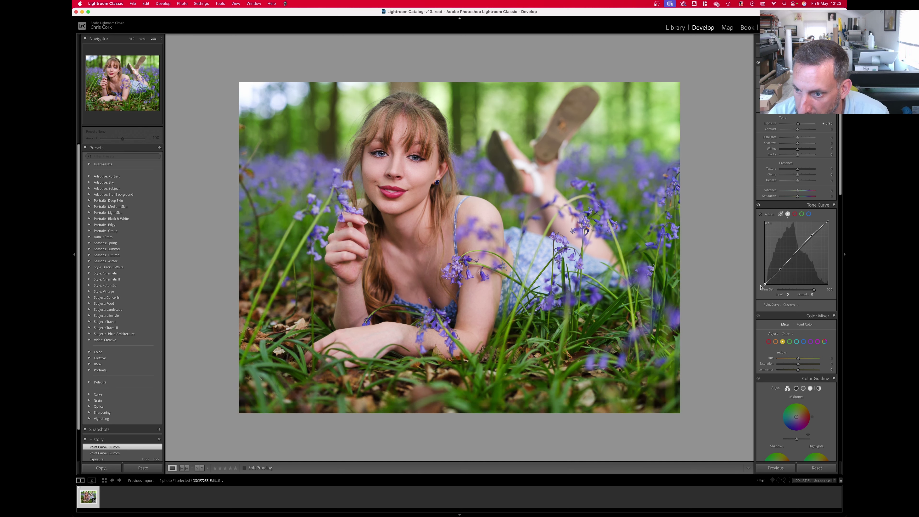
{"action": "left_click_drag", "start_coordinate": [761, 287], "coordinate": [761, 290]}
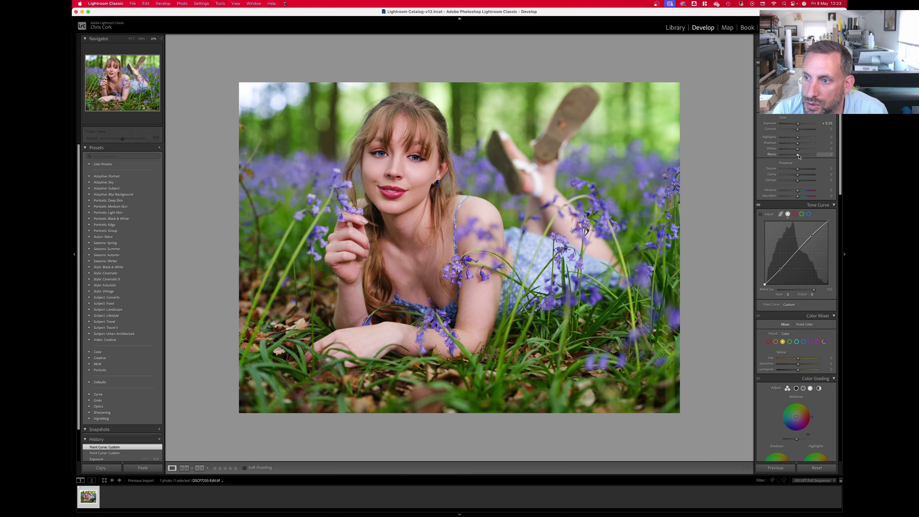
Raise the photo's blacks and whites slightly and lower its highlights.
{"action": "left_click_drag", "start_coordinate": [799, 156], "coordinate": [795, 139]}
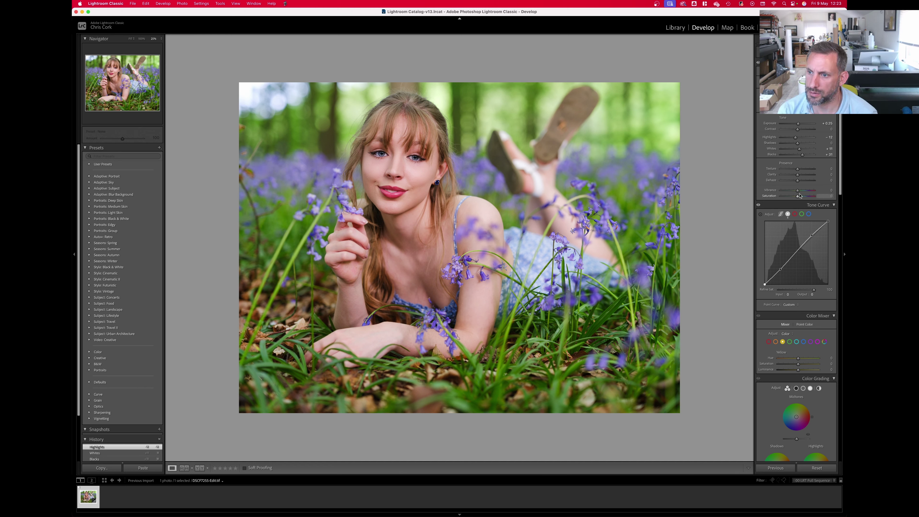
Set the photo's vibrance to +10, highlights to +20 and blacks to +5.
{"action": "left_click_drag", "start_coordinate": [798, 192], "coordinate": [800, 192]}
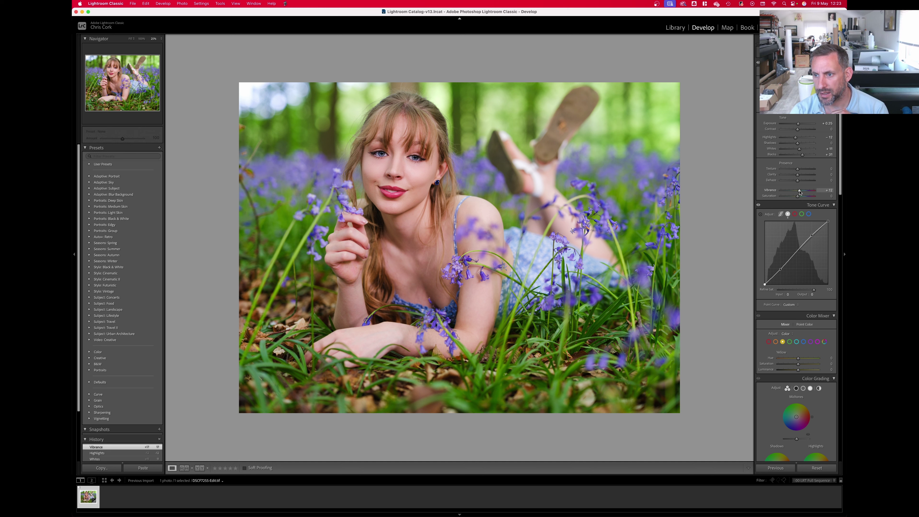
{"action": "left_click_drag", "start_coordinate": [799, 192], "coordinate": [799, 192]}
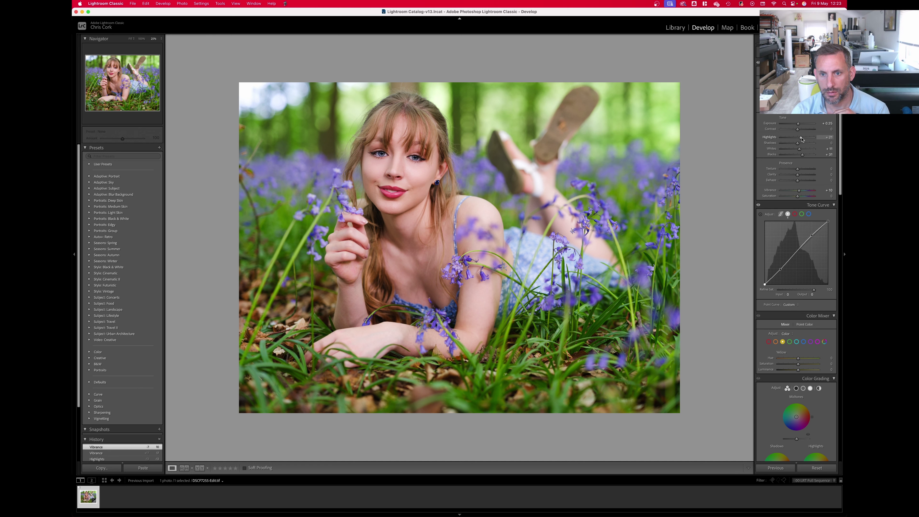
{"action": "left_click_drag", "start_coordinate": [802, 139], "coordinate": [801, 140]}
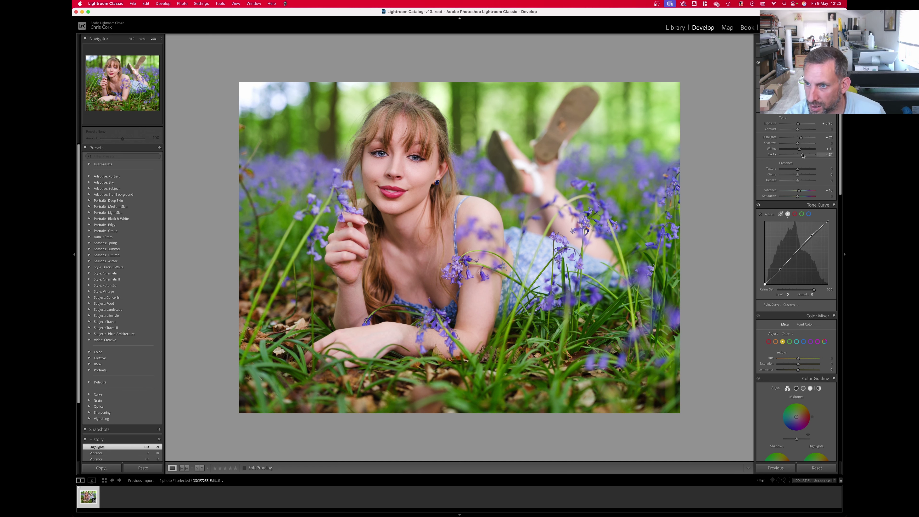
{"action": "left_click_drag", "start_coordinate": [802, 156], "coordinate": [799, 157]}
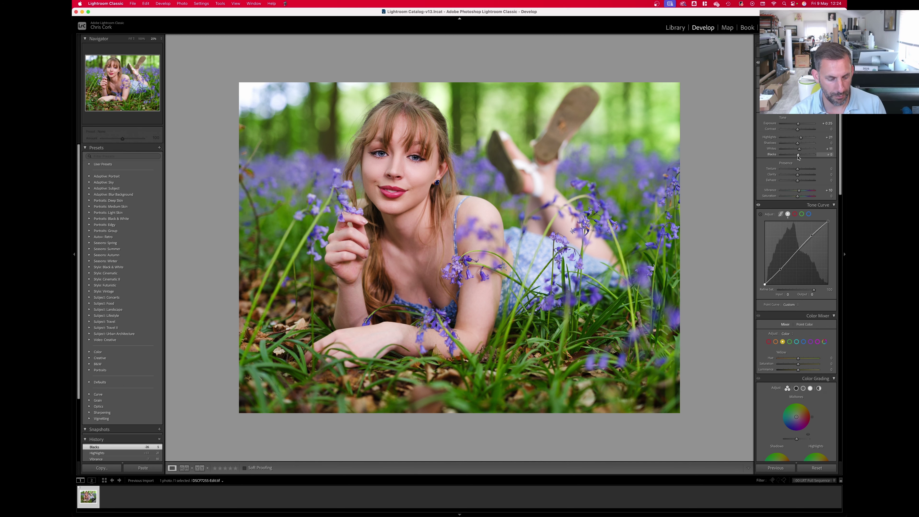
Heal the small blemishes on the middle of the woman's chin and on the jaw beside the flowers, using Heal spots.
{"action": "key", "text": "super+equal"}
{"action": "key", "text": "super+equal"}
{"action": "key", "text": "super+equal"}
{"action": "key", "text": "super+equal"}
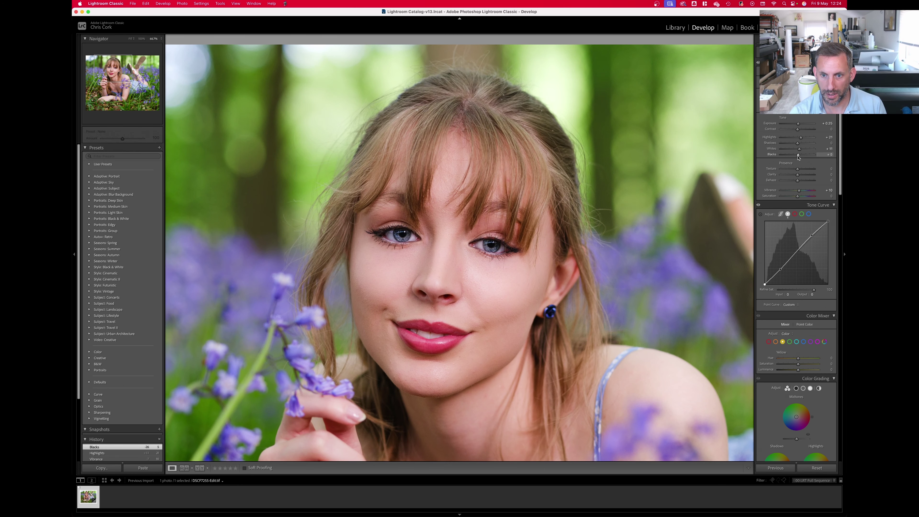
{"action": "key", "text": "super+equal"}
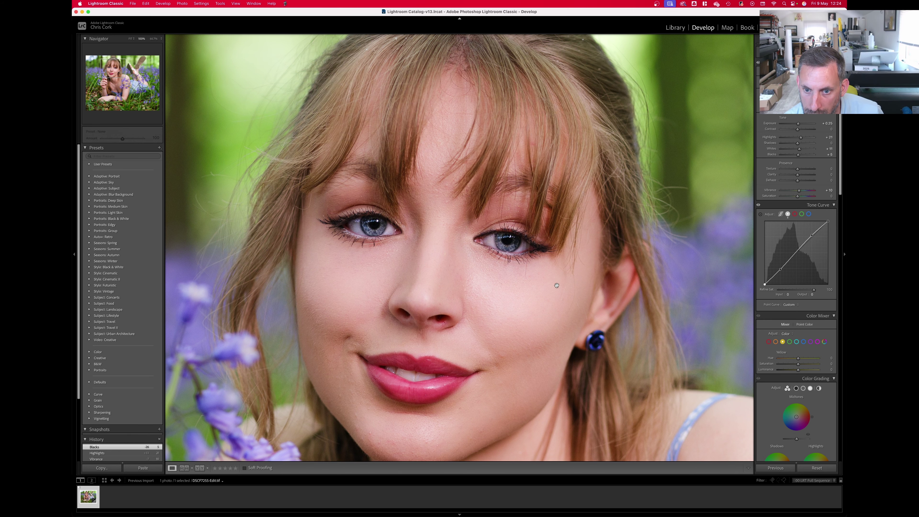
{"action": "key", "text": "z"}
{"action": "key", "text": "z"}
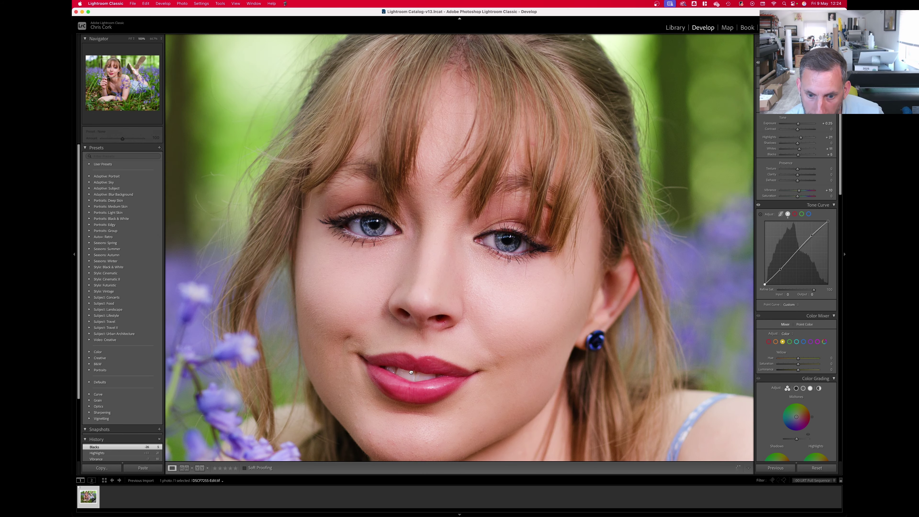
{"action": "scroll", "coordinate": [411, 371], "scroll_direction": "down", "scroll_amount": 3}
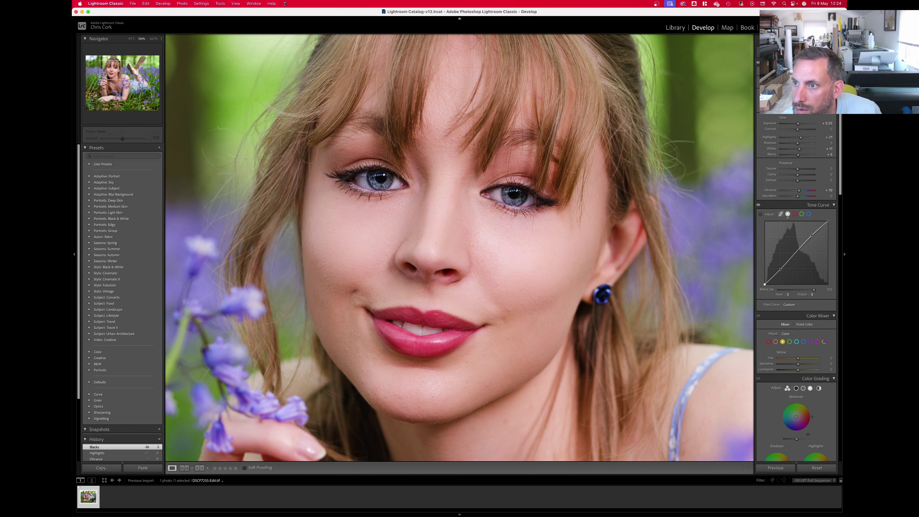
{"action": "key", "text": "q"}
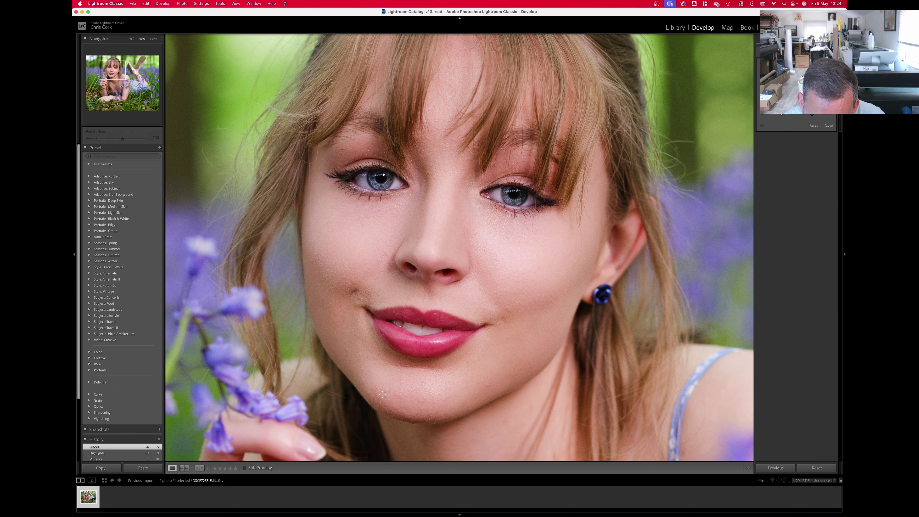
{"action": "left_click", "coordinate": [375, 387]}
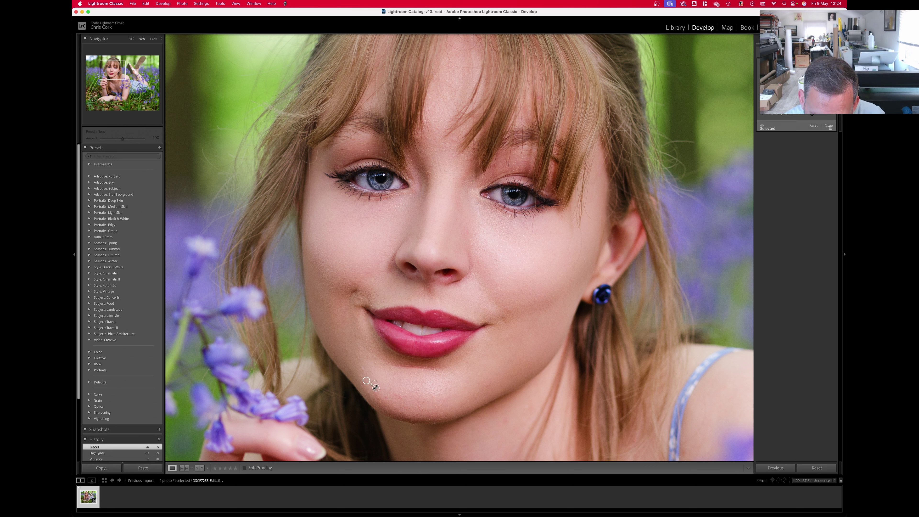
{"action": "left_click", "coordinate": [362, 369]}
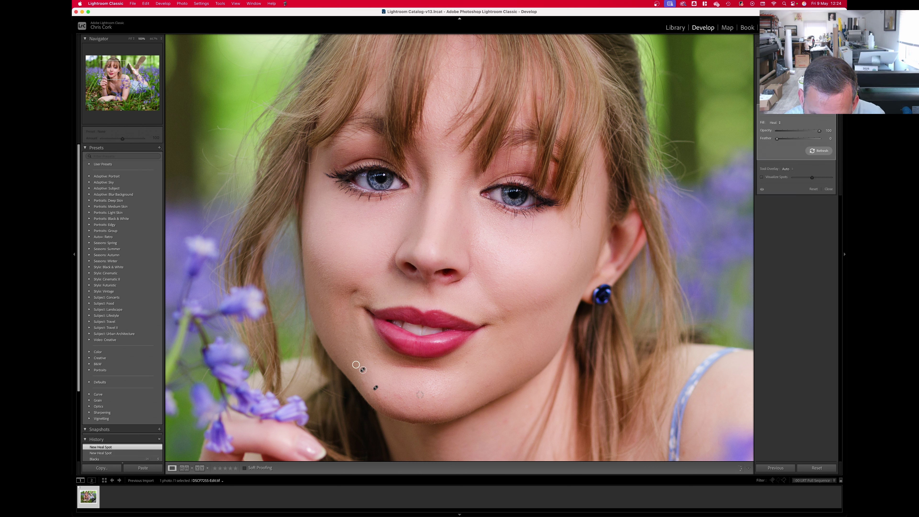
{"action": "left_click", "coordinate": [419, 406]}
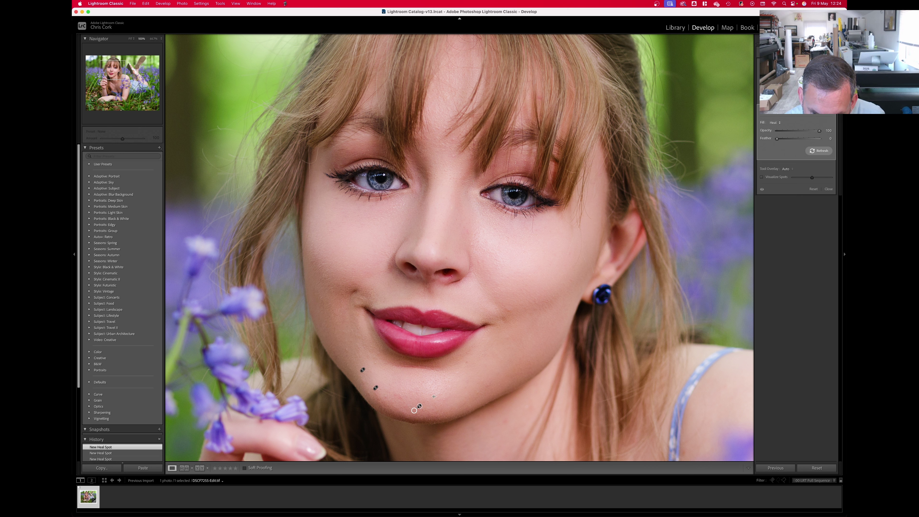
{"action": "left_click", "coordinate": [433, 396]}
{"action": "left_click", "coordinate": [444, 399]}
{"action": "left_click", "coordinate": [435, 405]}
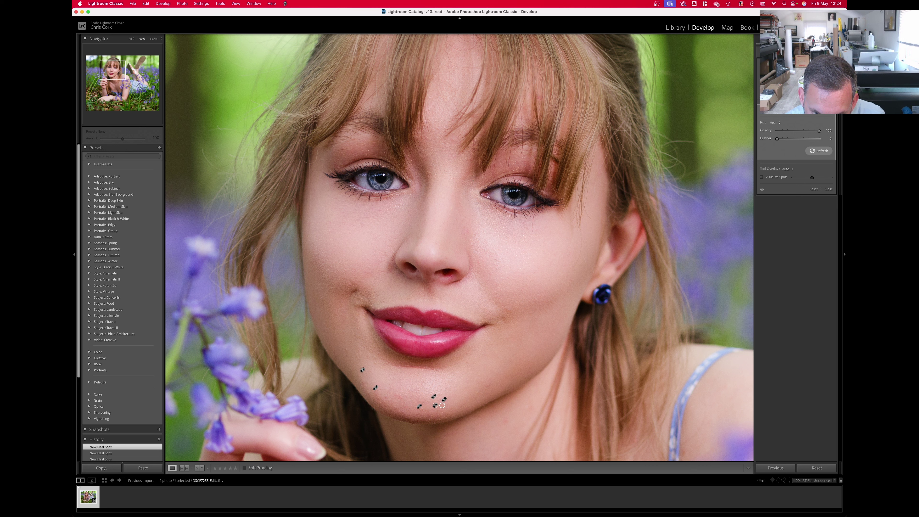
Heal further spots along both sides of the jawline and just below the lower lip.
{"action": "left_click", "coordinate": [346, 349]}
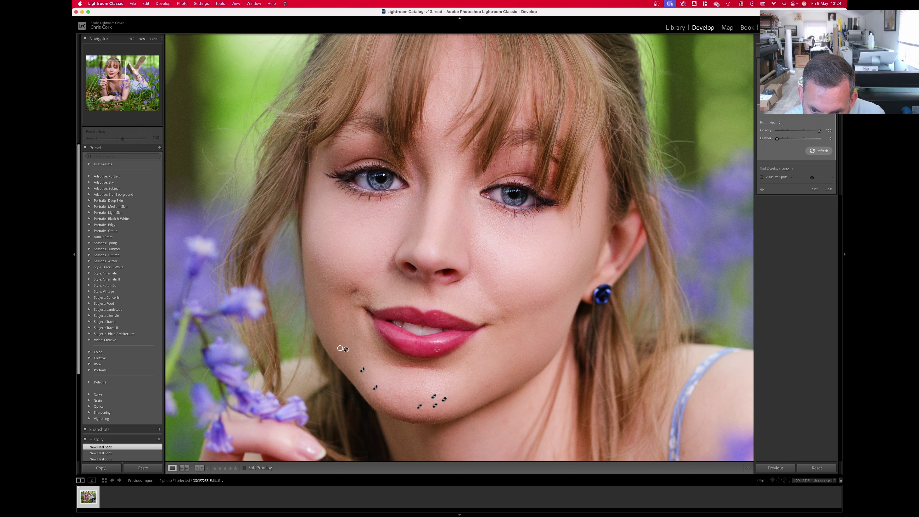
{"action": "left_click", "coordinate": [488, 386]}
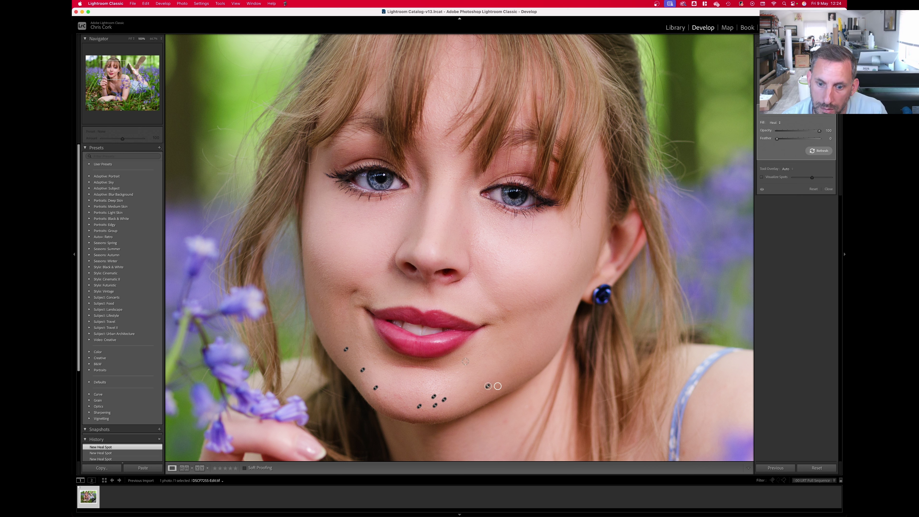
{"action": "left_click", "coordinate": [467, 362]}
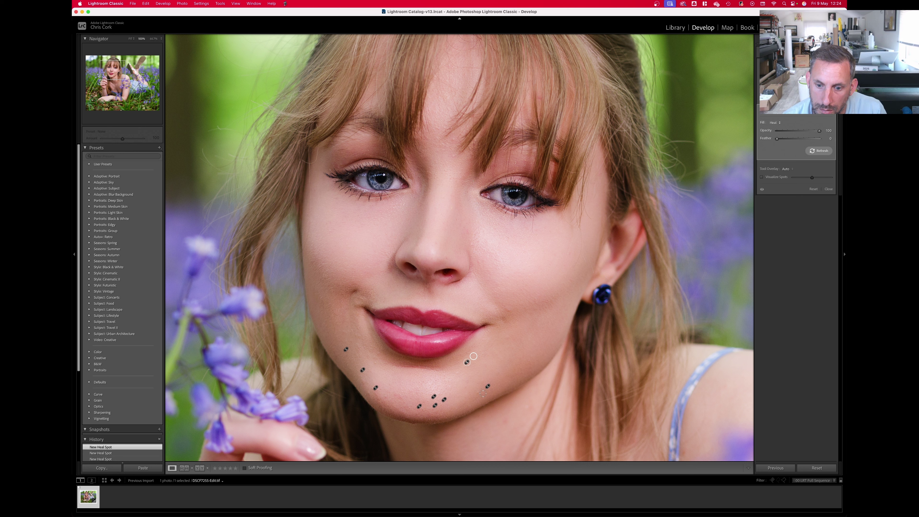
{"action": "left_click", "coordinate": [483, 393]}
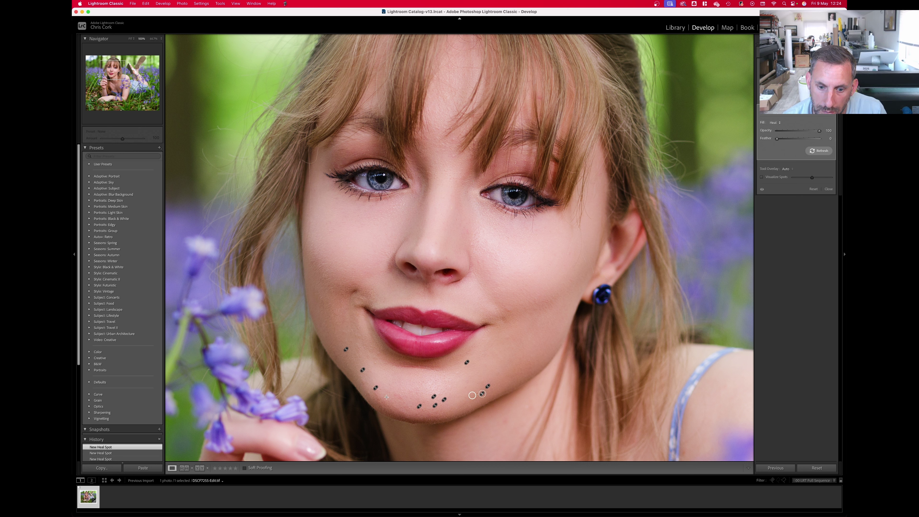
{"action": "left_click", "coordinate": [386, 397]}
{"action": "left_click", "coordinate": [368, 392]}
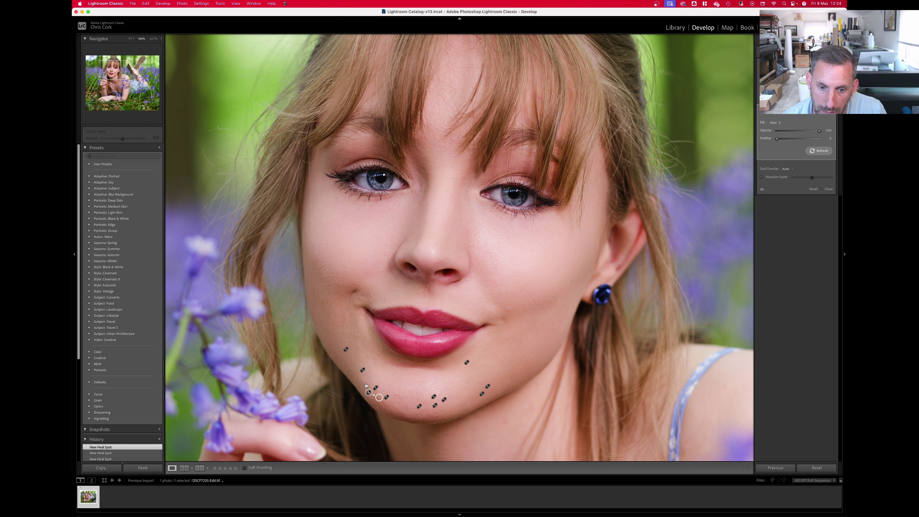
{"action": "left_click", "coordinate": [363, 382]}
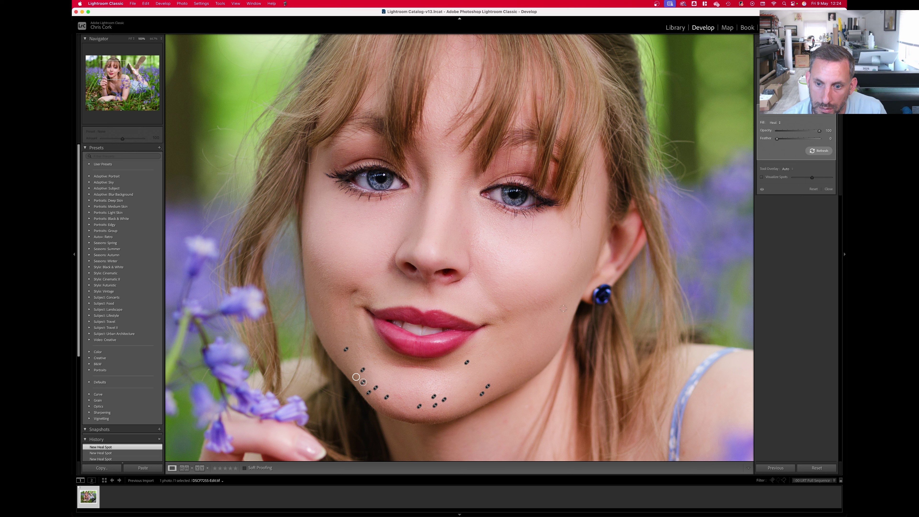
Heal two spots on the cheek on the earring side and leave the healing tool.
{"action": "left_click", "coordinate": [510, 311]}
{"action": "left_click", "coordinate": [537, 303]}
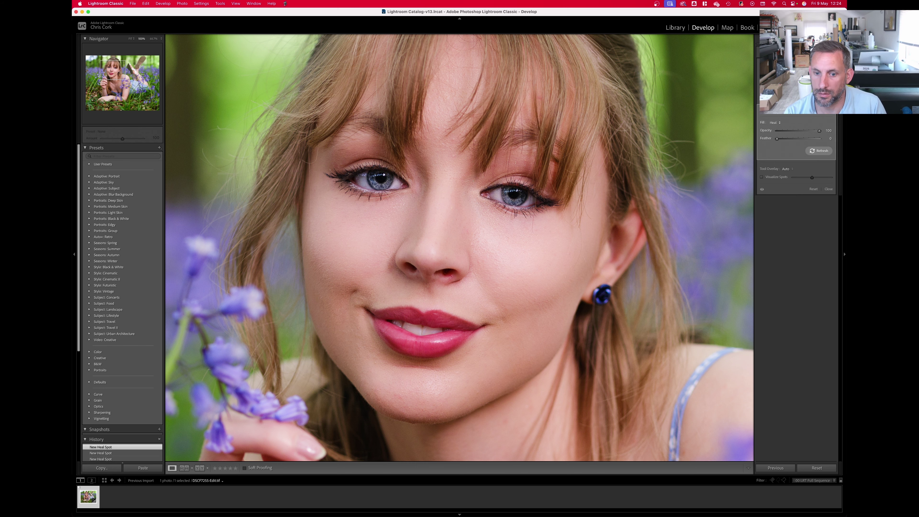
{"action": "key", "text": "q"}
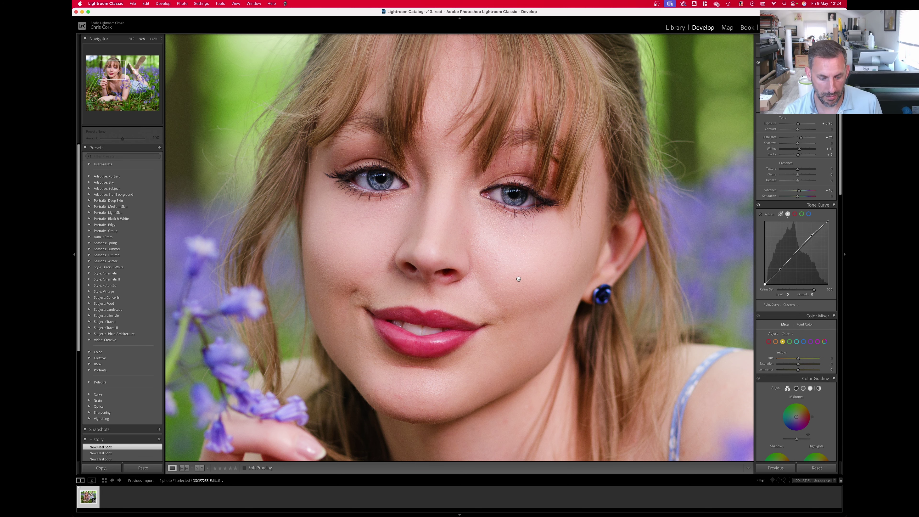
{"action": "key", "text": "super+minus"}
{"action": "key", "text": "super+minus"}
{"action": "key", "text": "super+minus"}
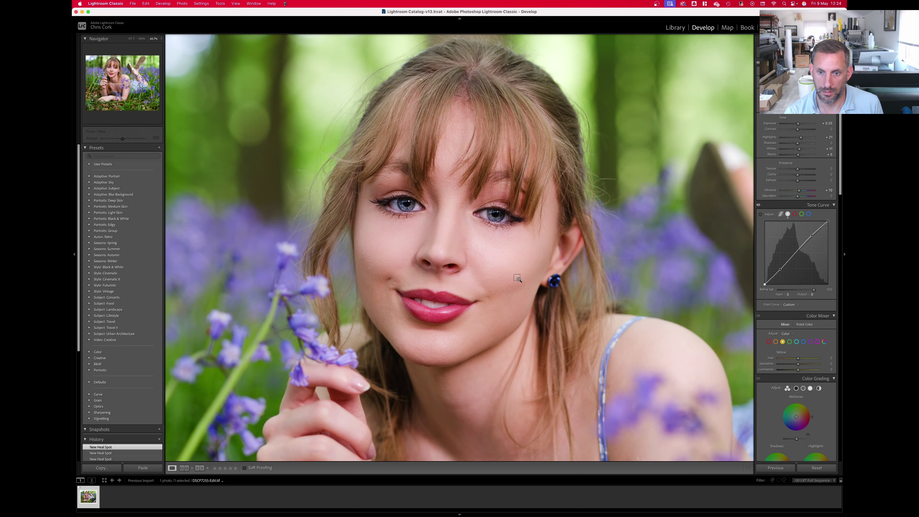
{"action": "key", "text": "super+minus"}
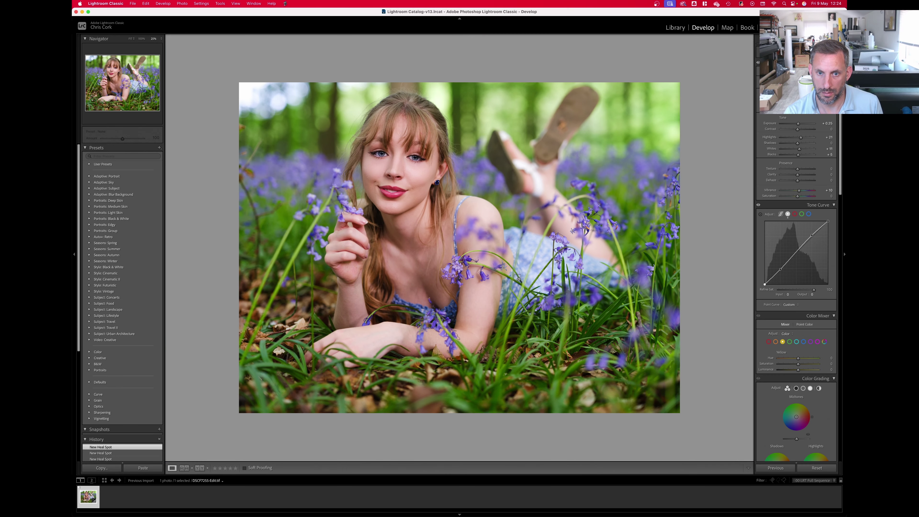